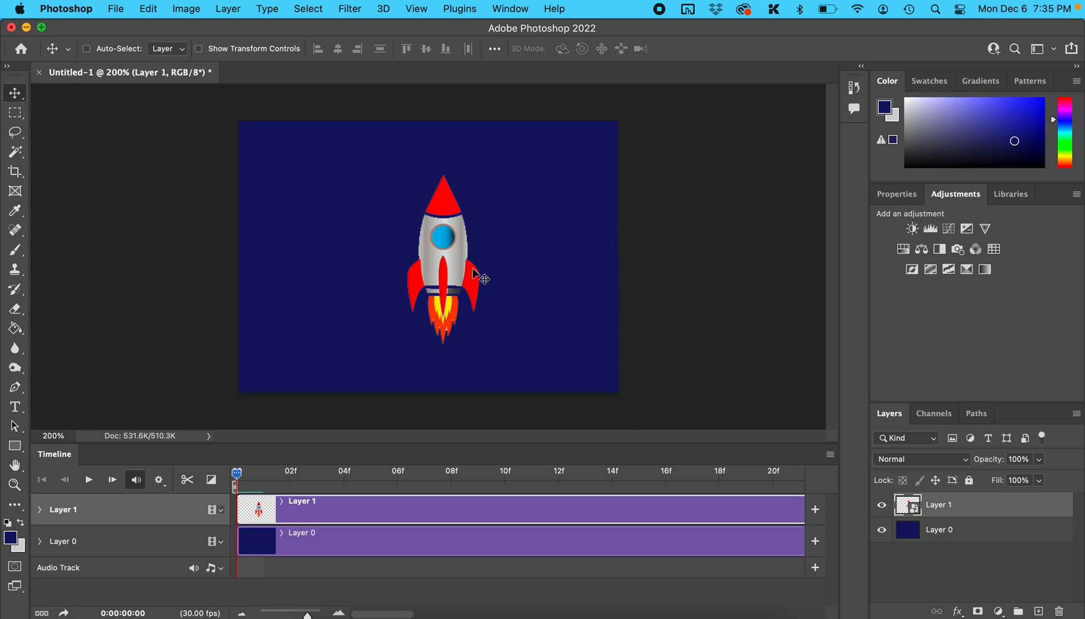
Step: Free-transform the rocket on Layer 1: rotate it about 68° clockwise, enlarge it to about 142%, and place it at the canvas's lower-left edge
key("super+t")
left_click_drag(485, 165, 535, 269)
left_click_drag(460, 261, 295, 334)
left_click_drag(360, 248, 389, 203)
key("Return")
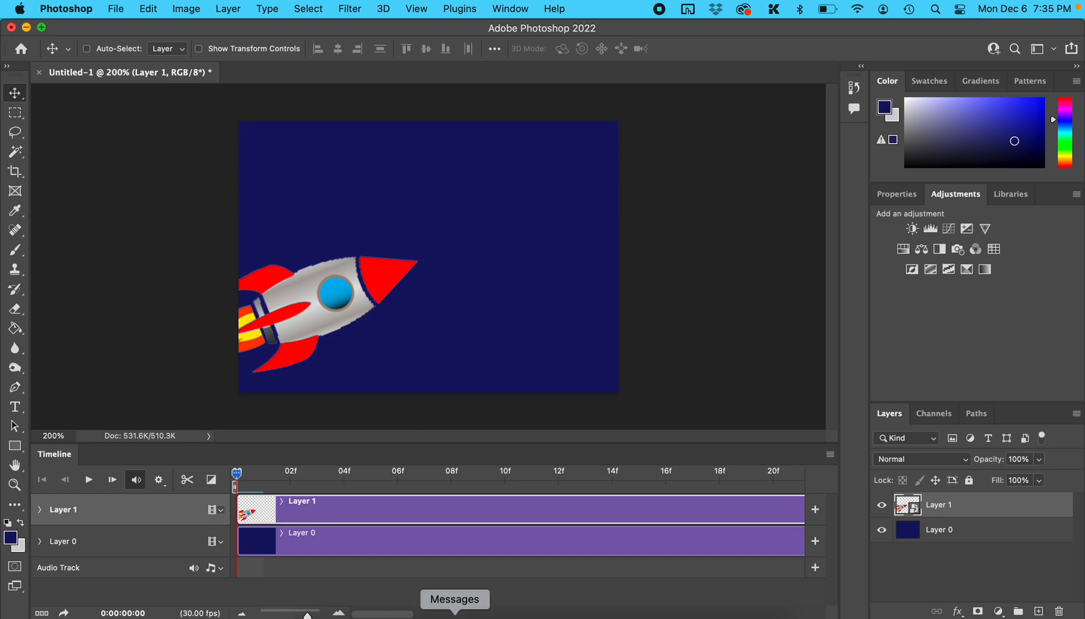
Step: Switch to Chrome to read slide 8 of the instructions, and expand Layer 1's animation properties in the Photoshop timeline
left_click(500, 615)
scroll(107, 447, "down", 3)
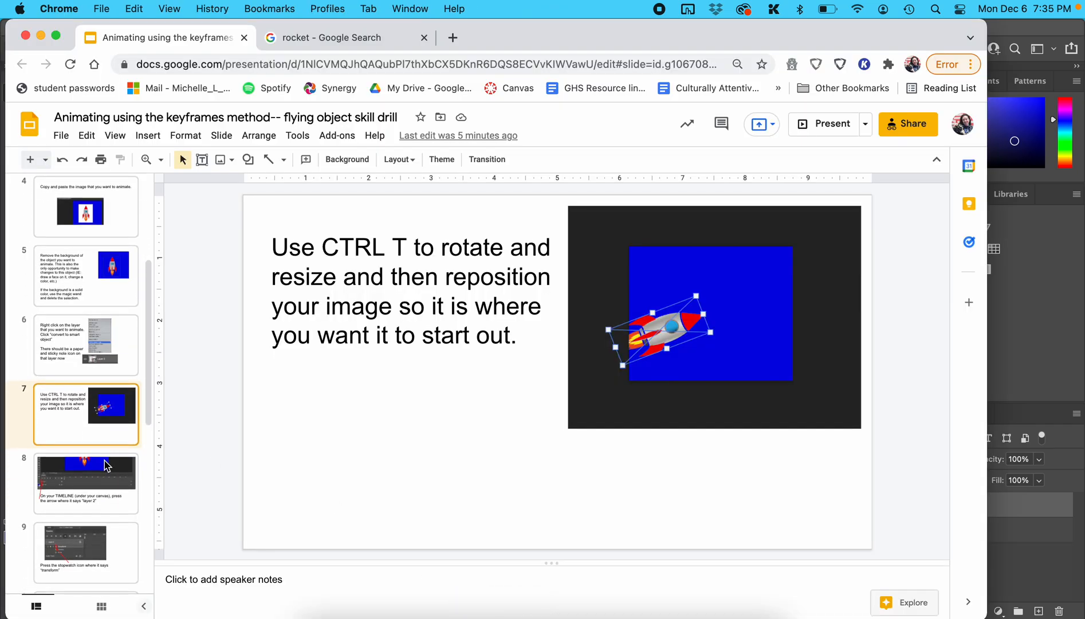
left_click(97, 485)
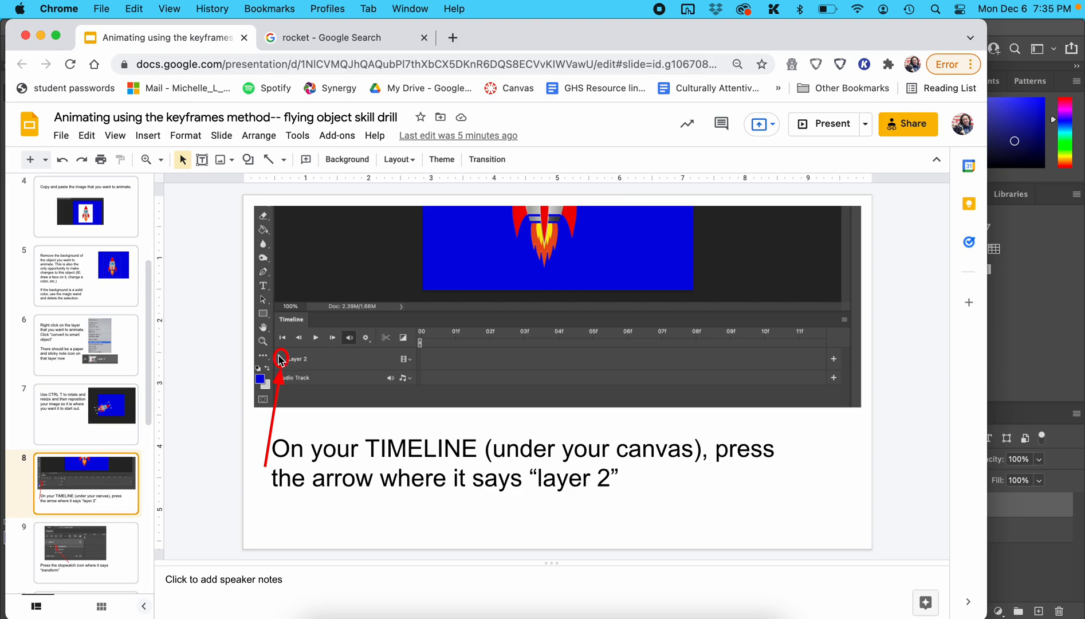
left_click(1011, 307)
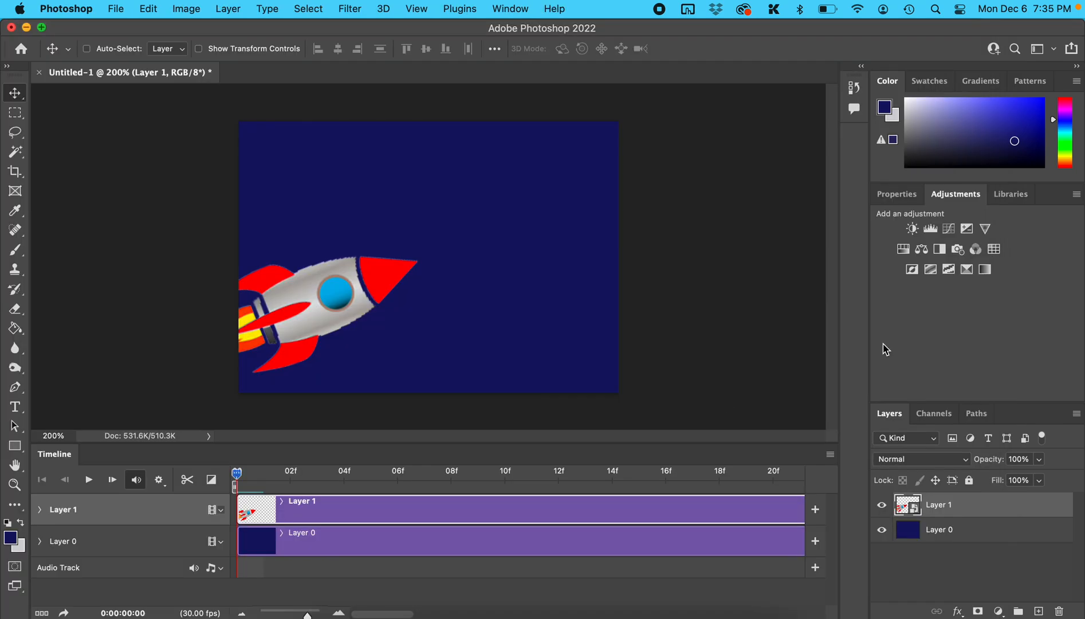
left_click(40, 509)
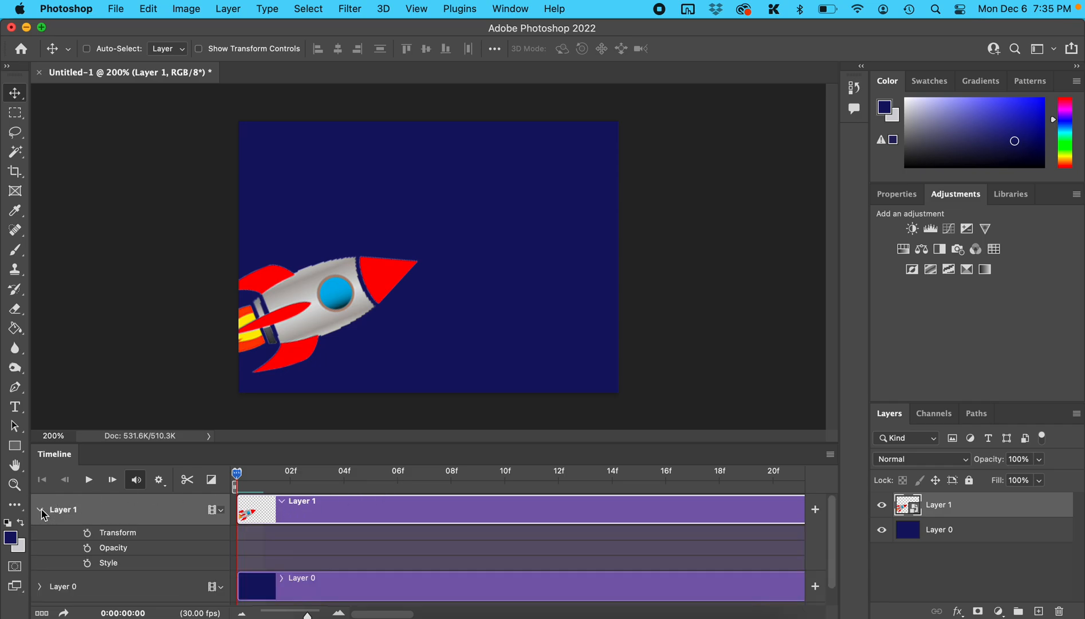
Step: Read slide 9 of the instructions in Chrome and enable Transform keyframing for Layer 1 at frame 0 in Photoshop
left_click(502, 611)
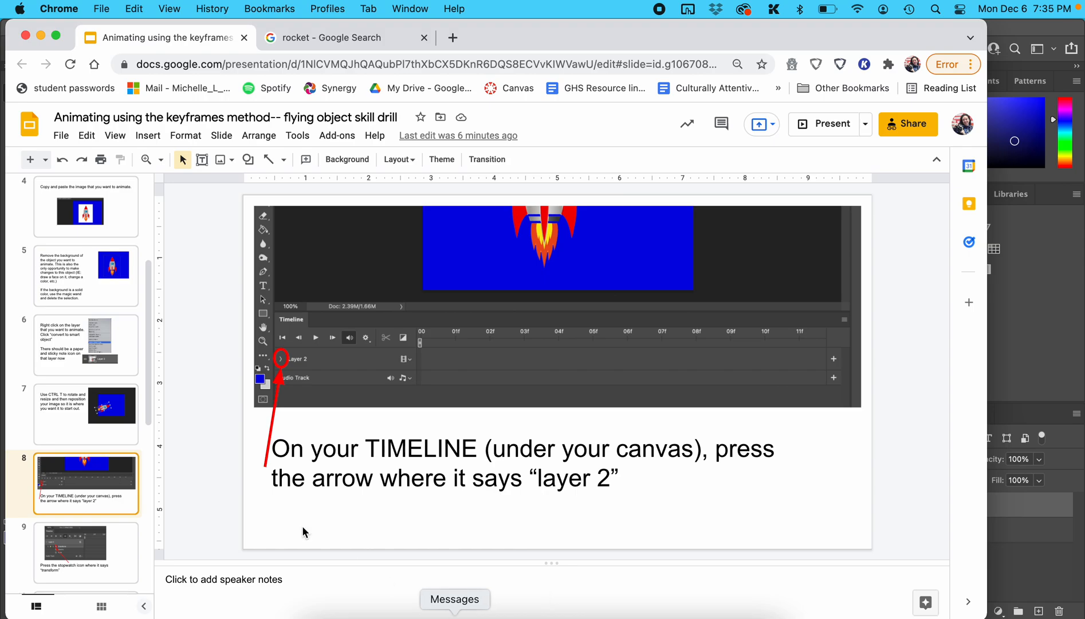
scroll(125, 492, "down", 1)
left_click(125, 491)
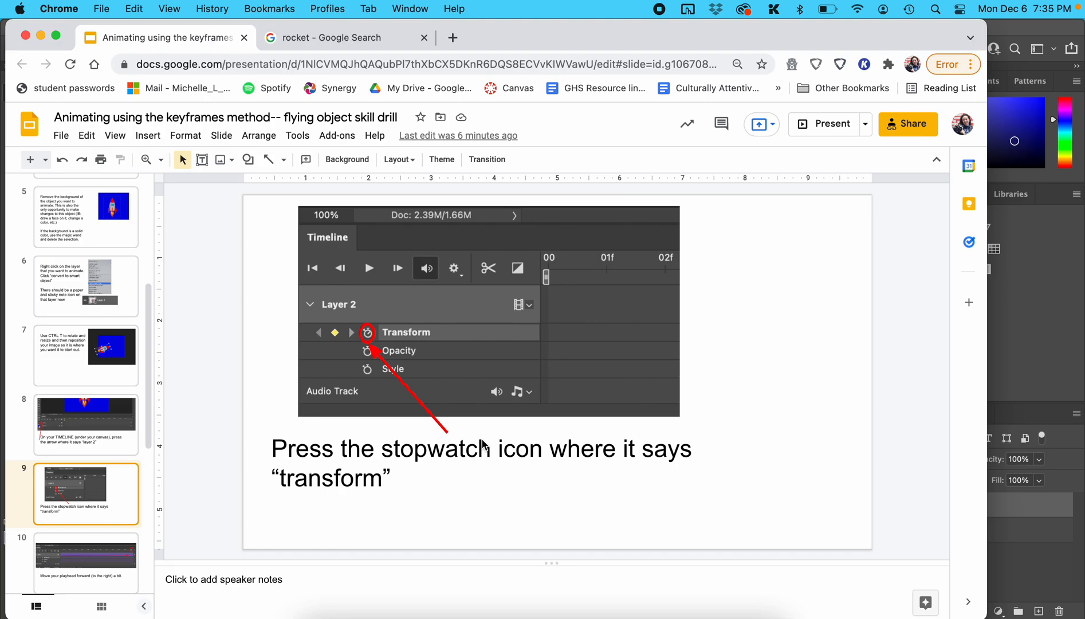
left_click(1035, 390)
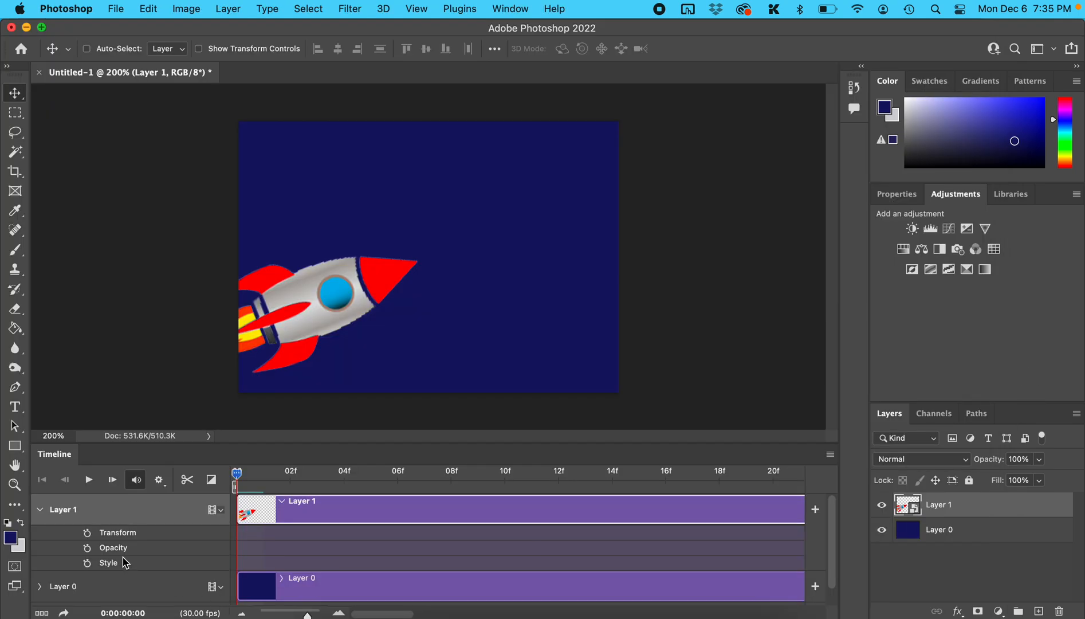
left_click(87, 534)
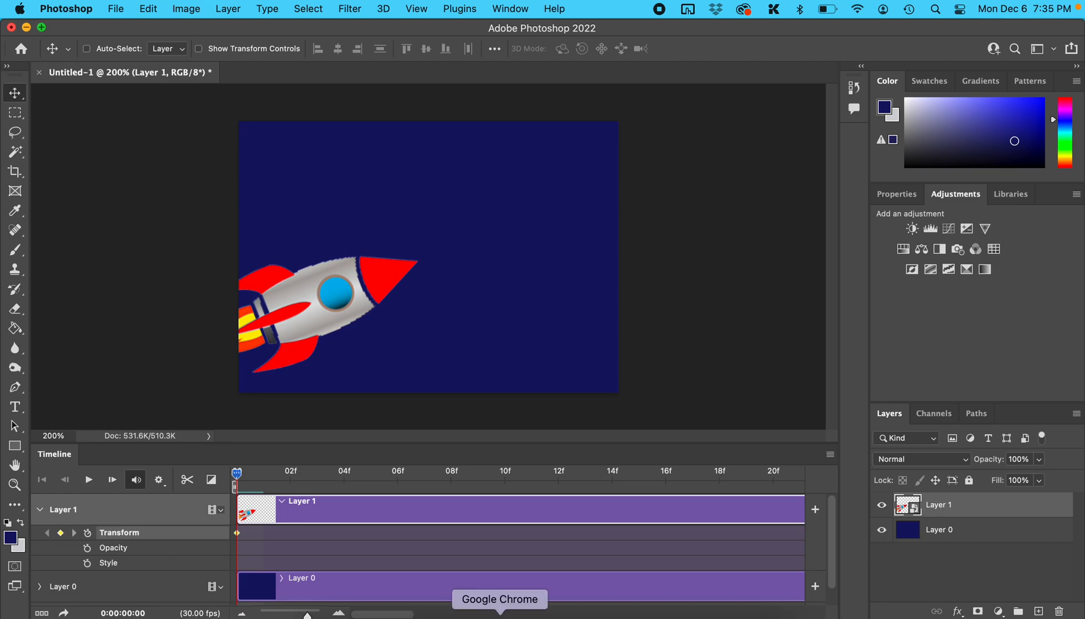
Step: Read slide 10 of the instructions in Chrome and move the Photoshop timeline's playhead forward to frame 14
left_click(509, 612)
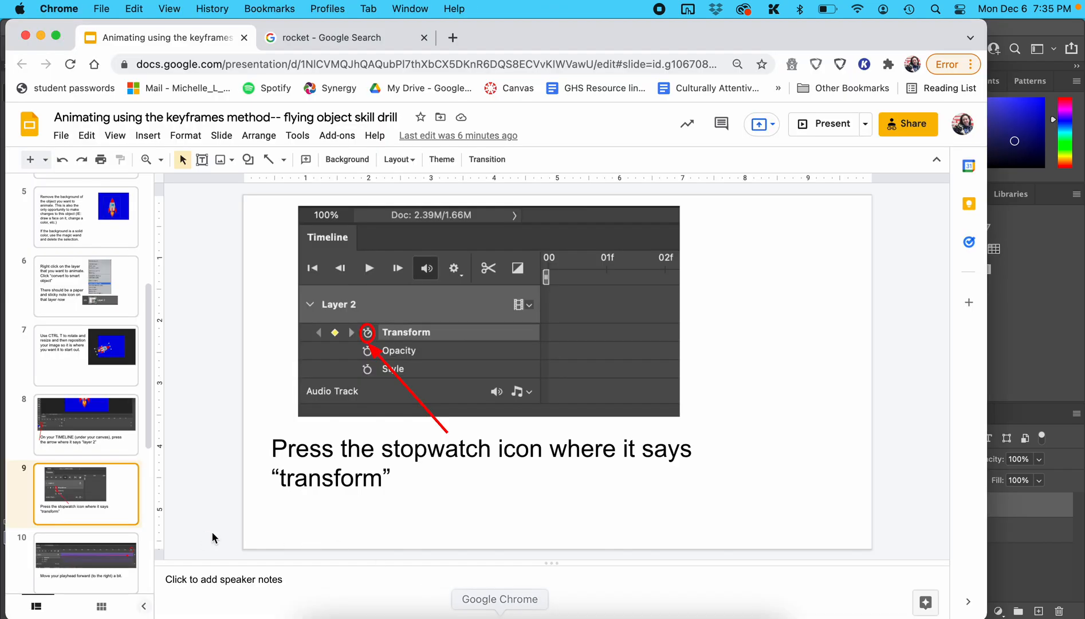
scroll(109, 494, "down", 2)
left_click(108, 453)
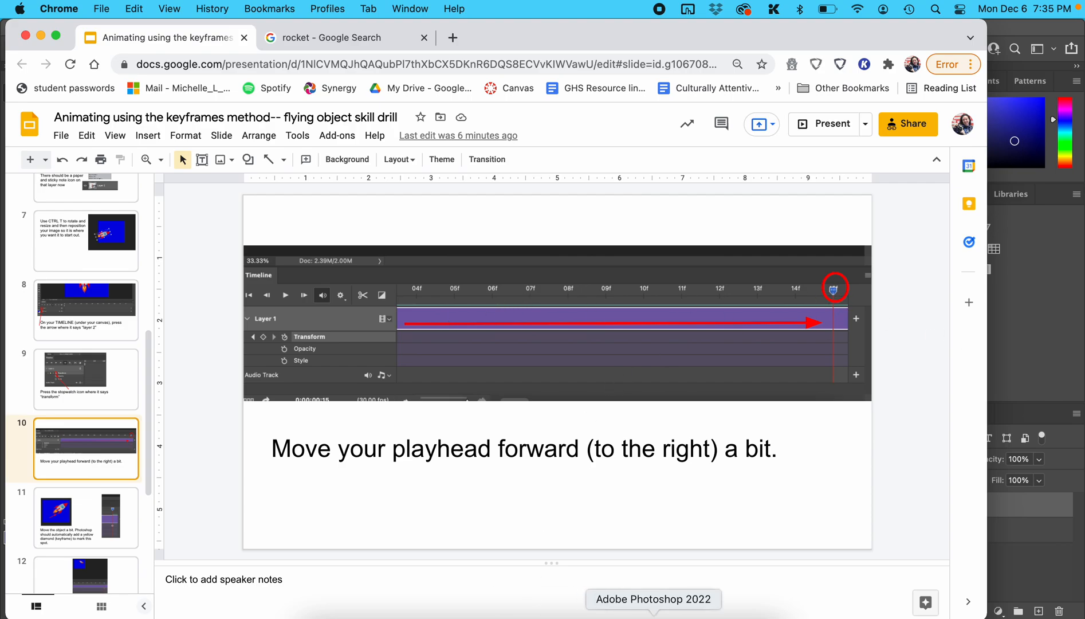
left_click(653, 615)
left_click_drag(238, 474, 609, 471)
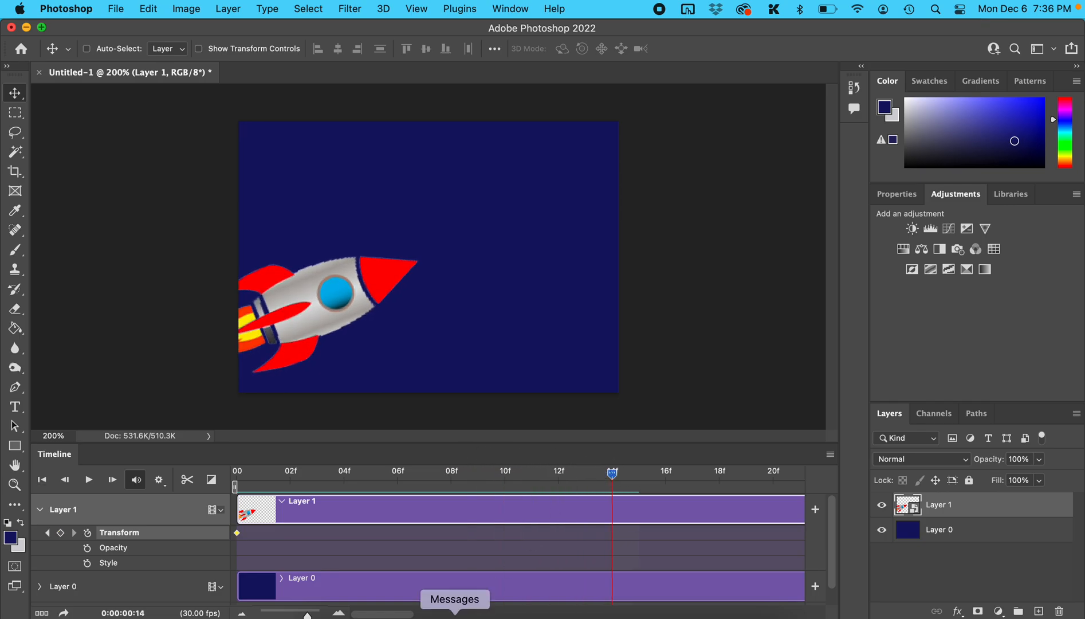
Step: Read slide 11 in Chrome and, in Photoshop at frame 14, move the rocket up and across to the canvas's right edge
left_click(500, 613)
left_click(76, 524)
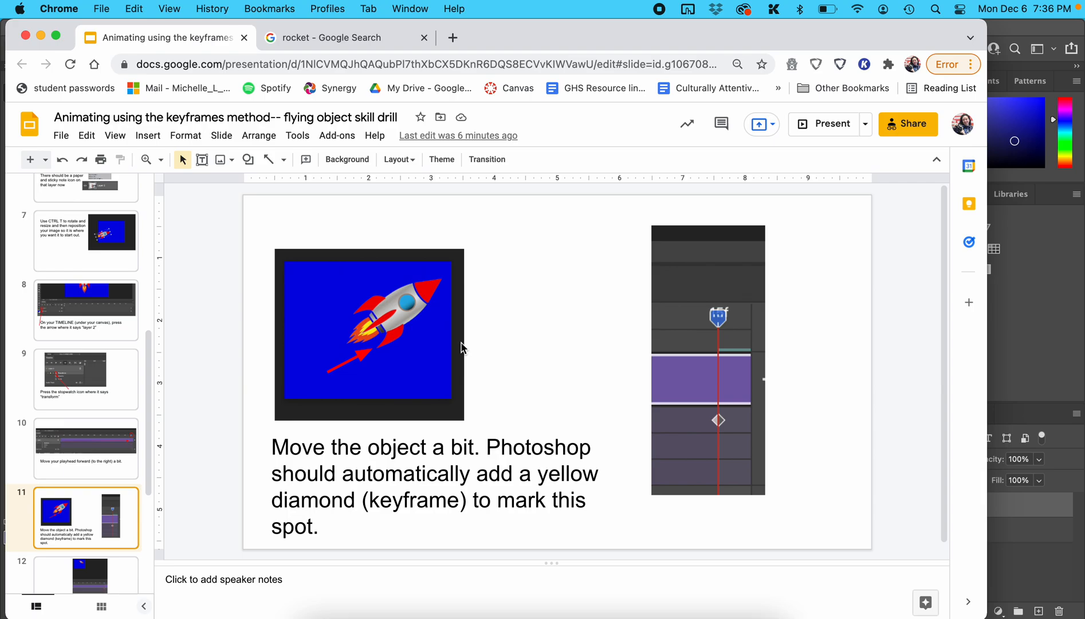
left_click(1062, 242)
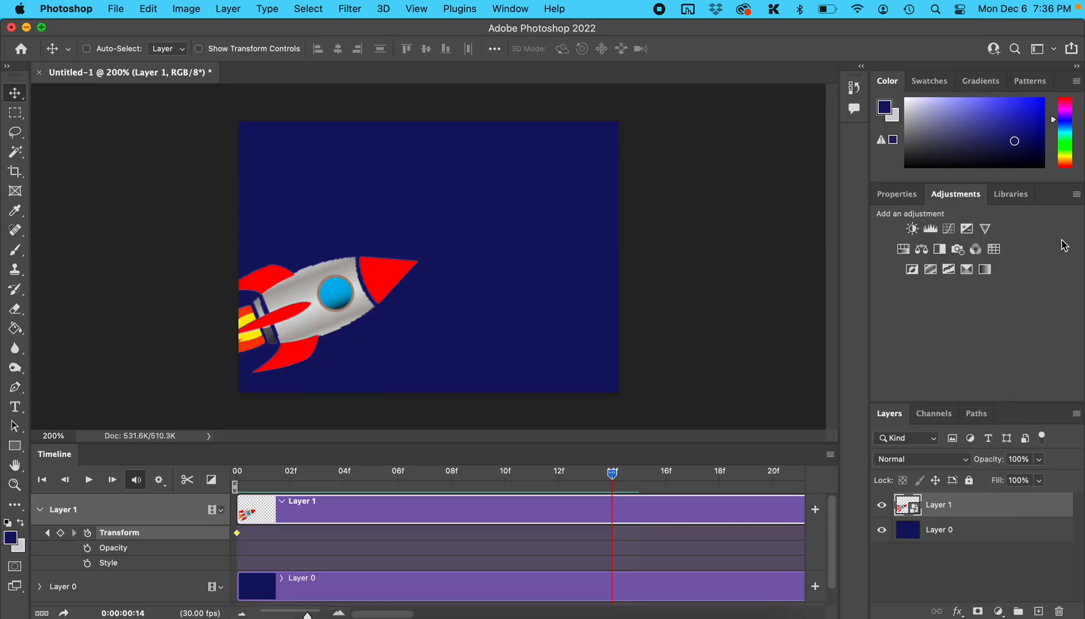
left_click_drag(312, 298, 515, 247)
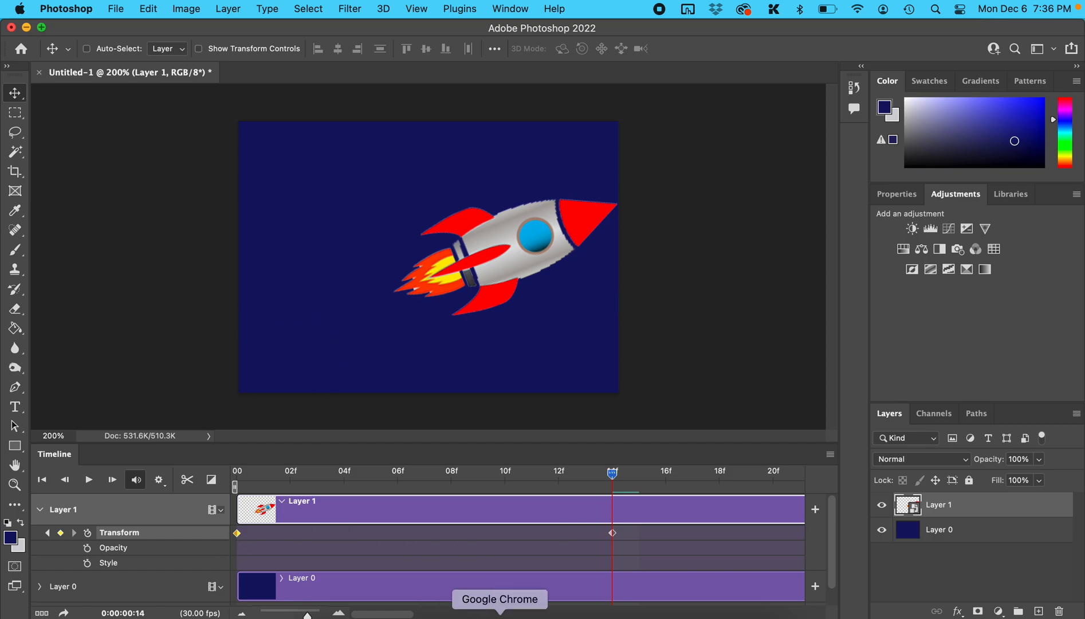
Step: Read slide 12 of the instructions in Chrome and move the Photoshop timeline's playhead forward to frame 22
left_click(500, 616)
scroll(122, 505, "down", 2)
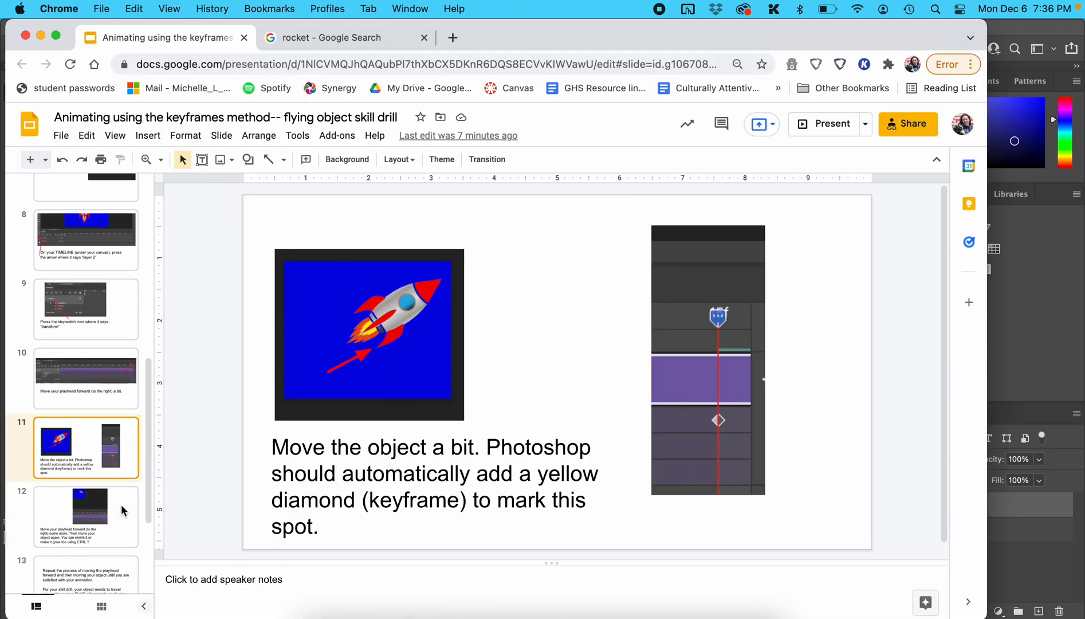
left_click(110, 472)
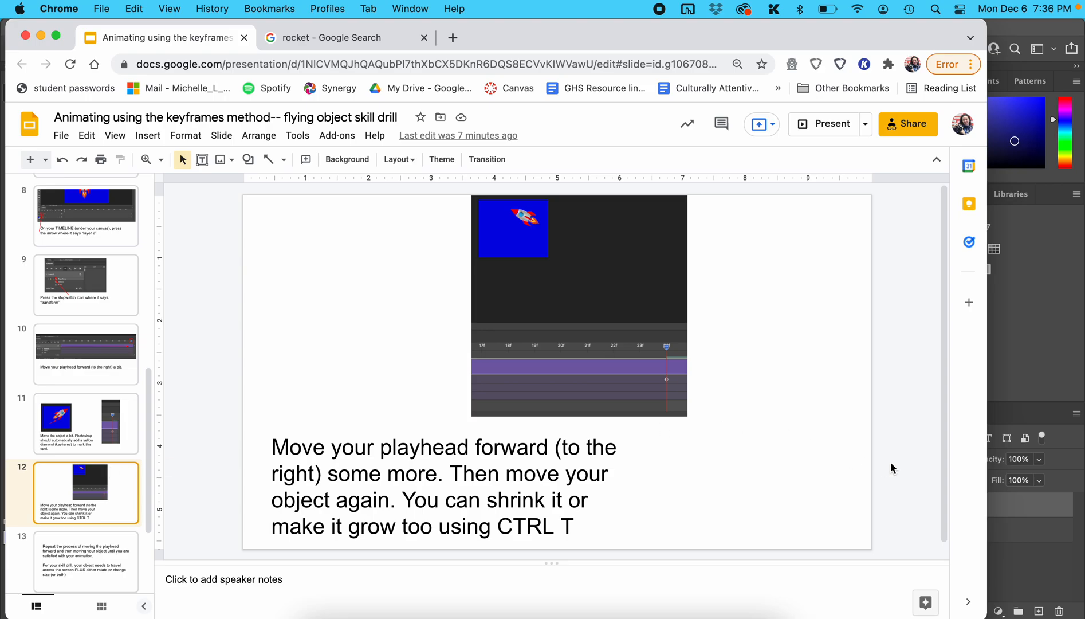
left_click(1052, 346)
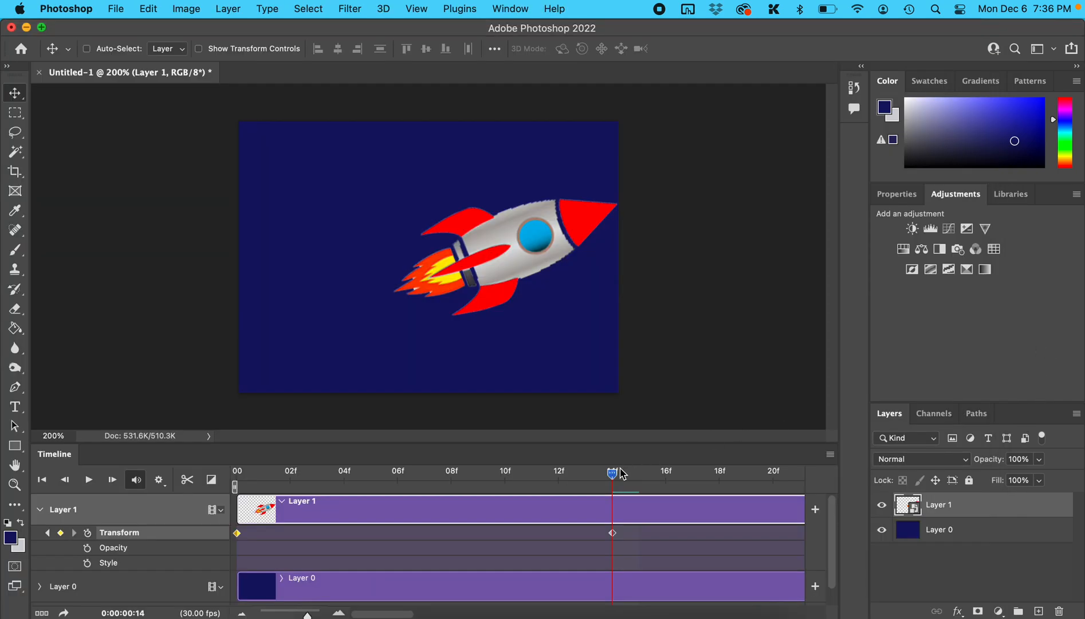
left_click_drag(614, 472, 752, 476)
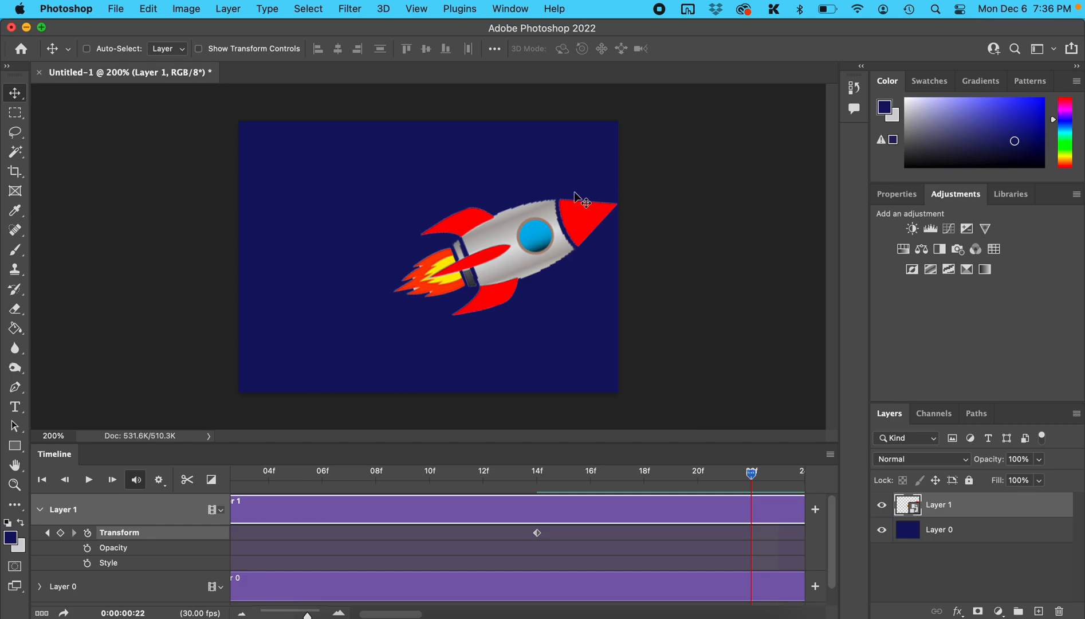
Step: At frame 22, rotate the rocket to about 42° and move it to about X 410 px, Y 151 px
key("ctrl+t")
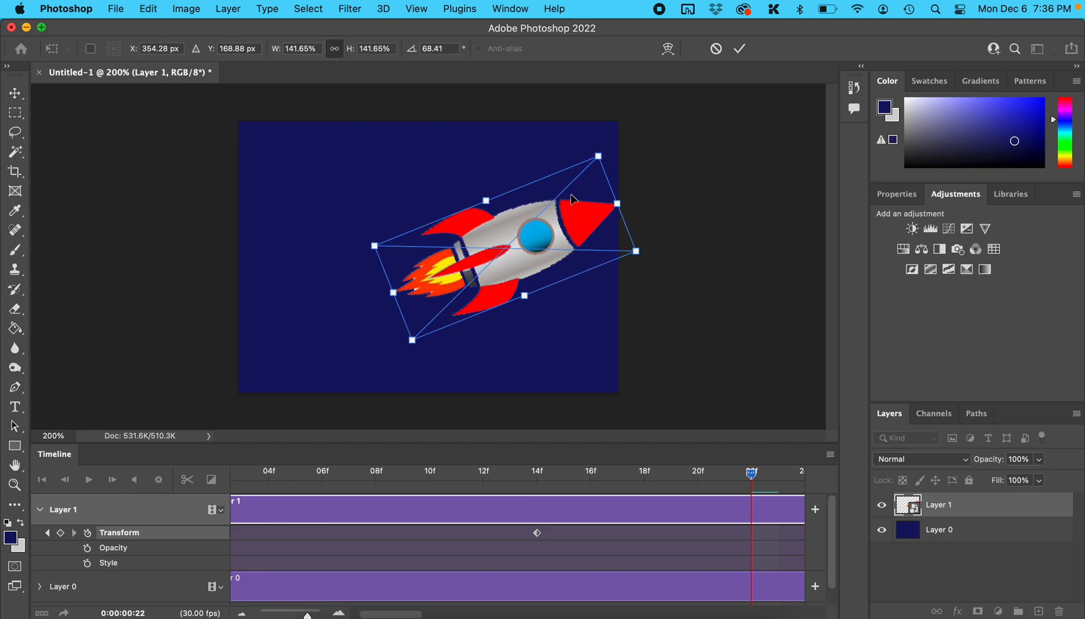
left_click_drag(607, 147, 552, 107)
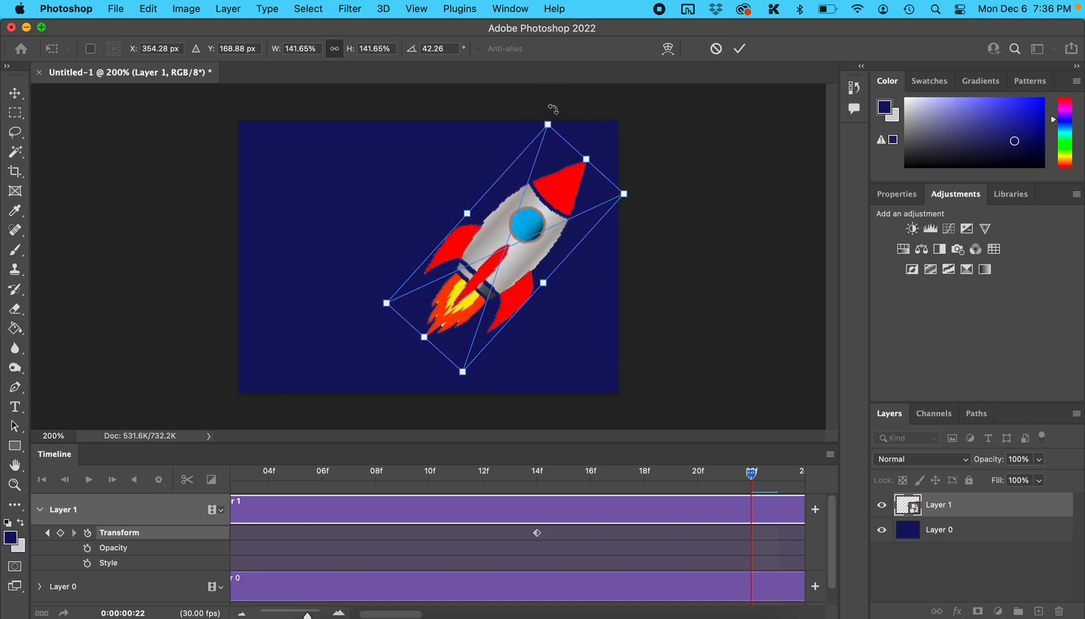
left_click_drag(523, 251, 562, 232)
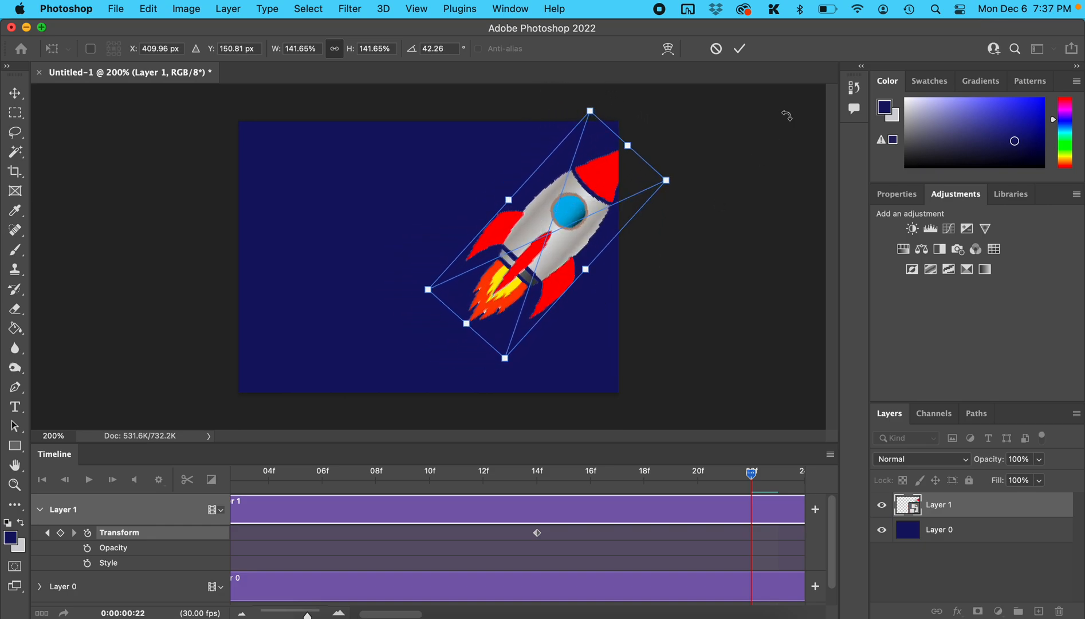
key("Return")
Step: At frame 27, rotate the rocket to about -34°, scale it to about 125%, and place it inside the canvas's upper-right area
left_click_drag(402, 614, 436, 614)
left_click_drag(394, 476, 528, 475)
key("super+t")
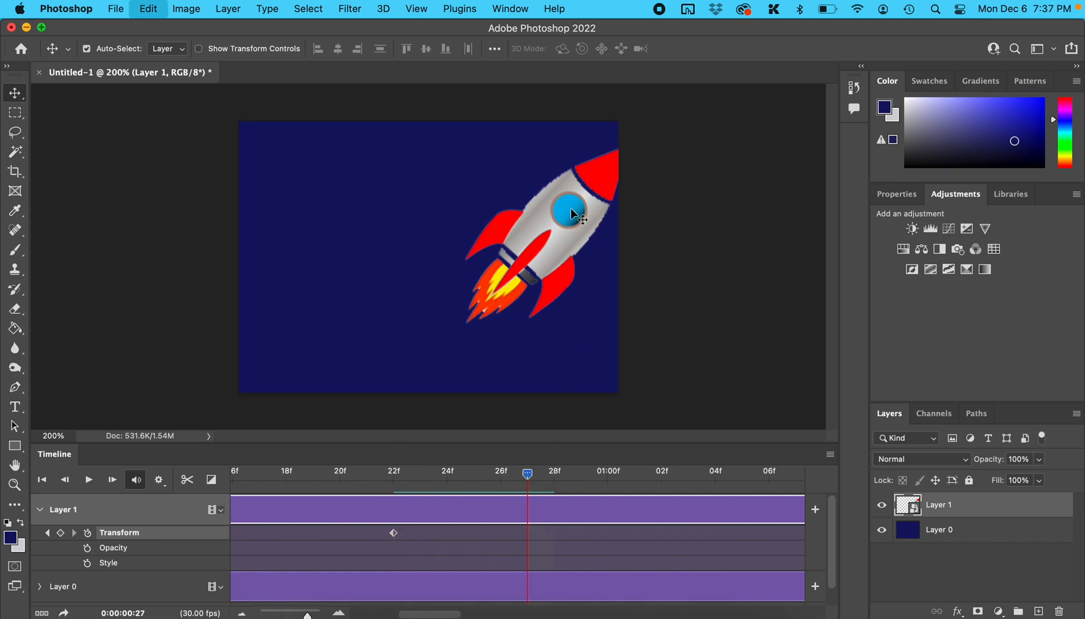
left_click_drag(700, 155, 460, 115)
left_click_drag(436, 162, 462, 172)
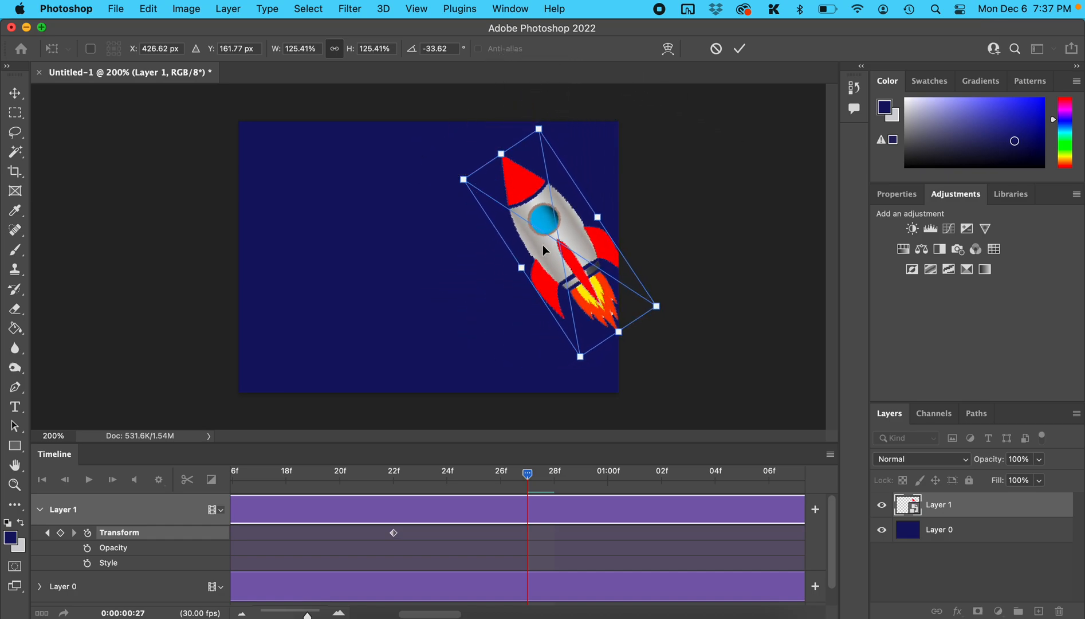
left_click_drag(549, 245, 534, 229)
key("Return")
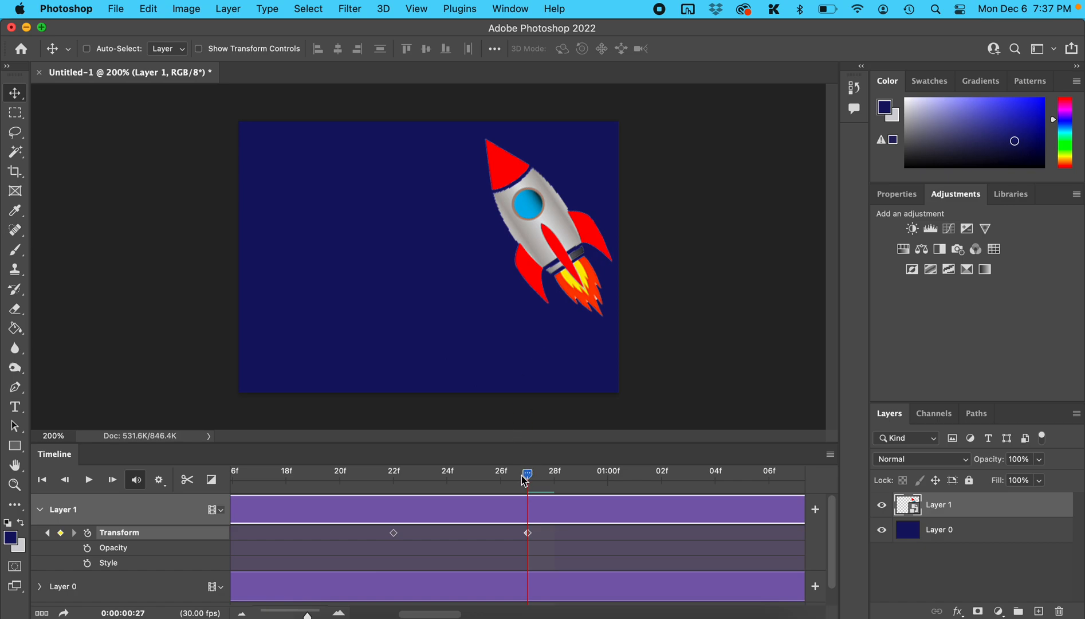
Step: At 0:00:01:04, move the rocket left to about X 296 px, Y 102 px and rotate it to about -57°
left_click_drag(527, 474, 715, 474)
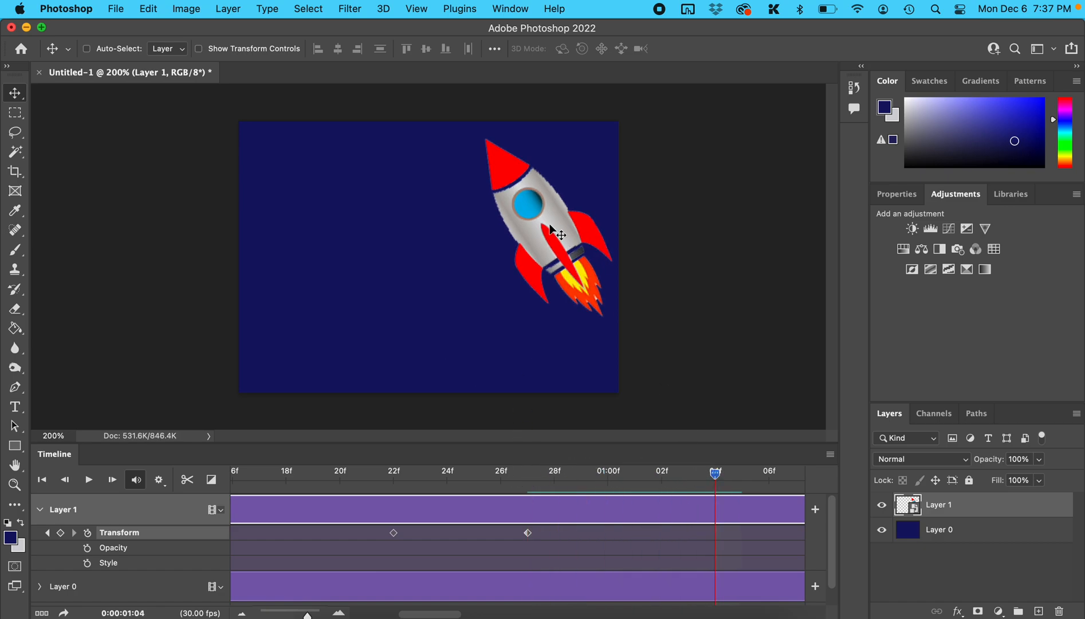
left_click_drag(549, 227, 464, 189)
key("super+t")
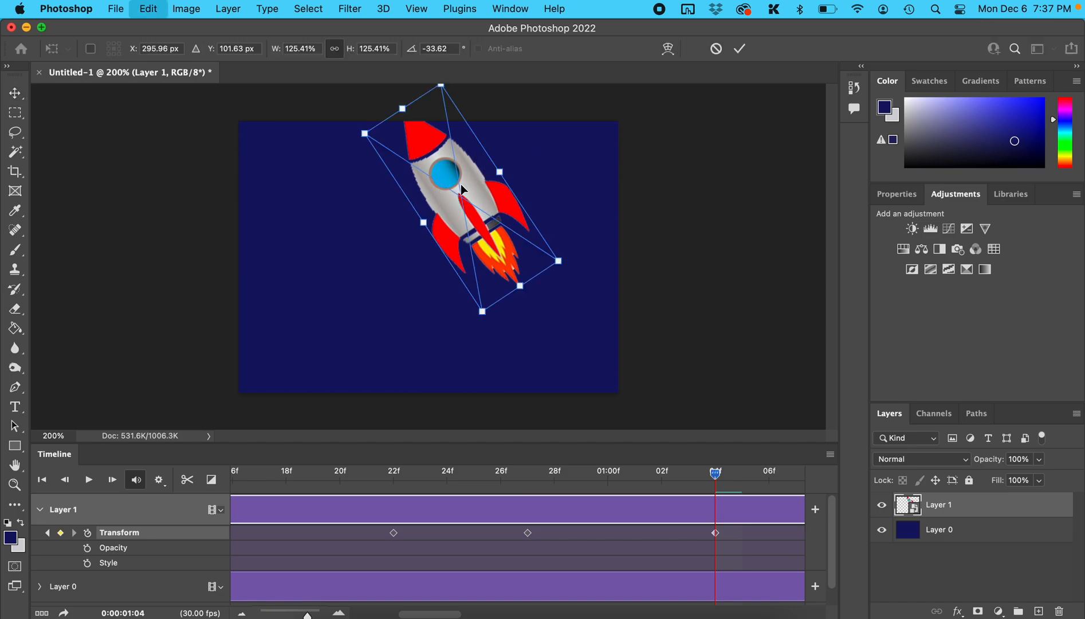
left_click_drag(570, 257, 572, 217)
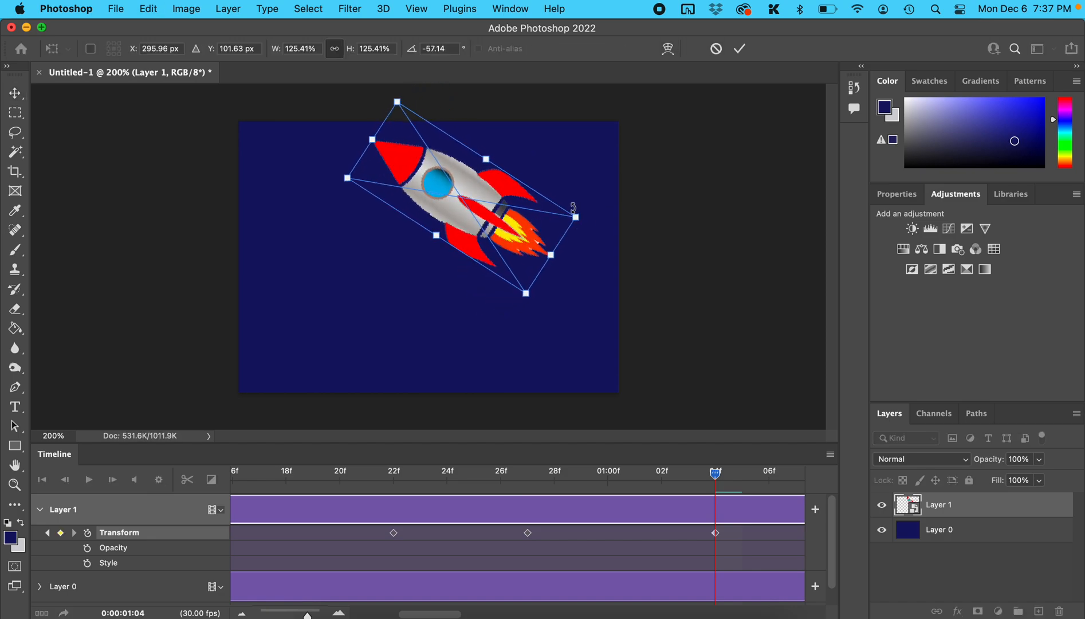
key("Return")
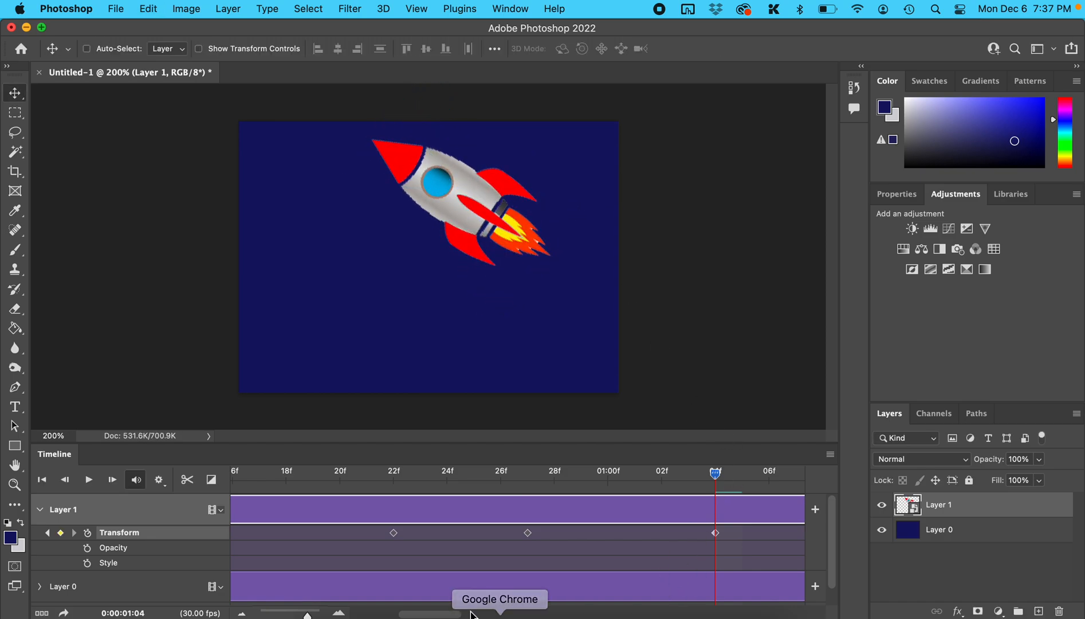
Step: At 0:00:01:10, move the rocket toward the canvas's upper-left corner and shrink it proportionally
left_click_drag(458, 614, 483, 615)
left_click_drag(492, 474, 645, 480)
left_click_drag(448, 204, 371, 199)
key("ctrl+t")
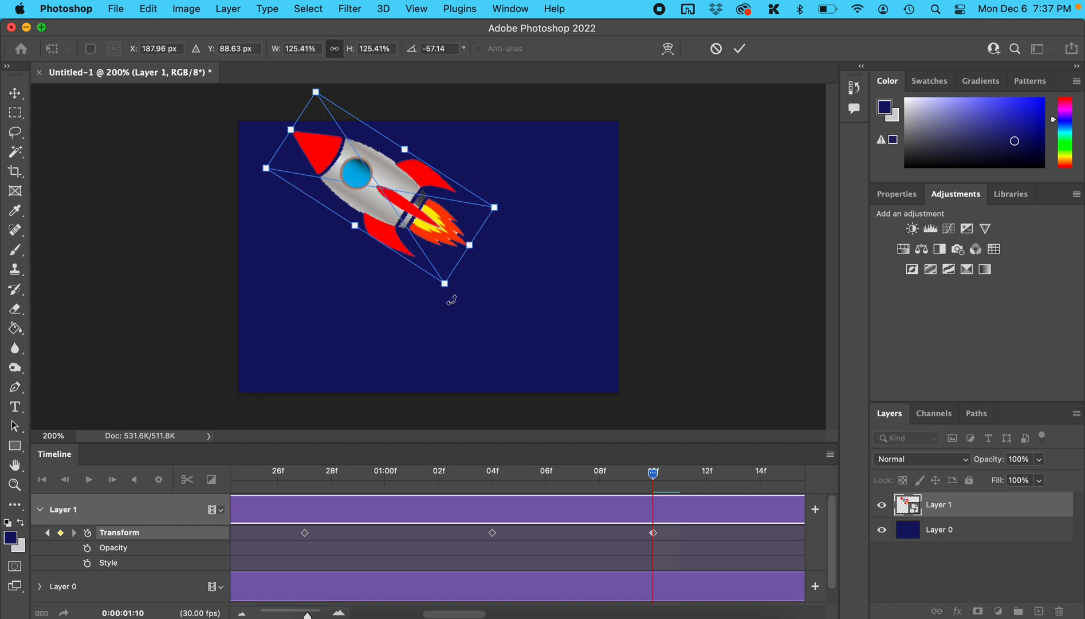
left_click_drag(451, 288, 414, 238)
left_click_drag(368, 157, 368, 179)
key("Return")
Step: At 0:00:01:24, move the rocket further left and shrink it again near the canvas's upper-left corner
left_click_drag(653, 473, 742, 473)
left_click_drag(368, 185, 338, 178)
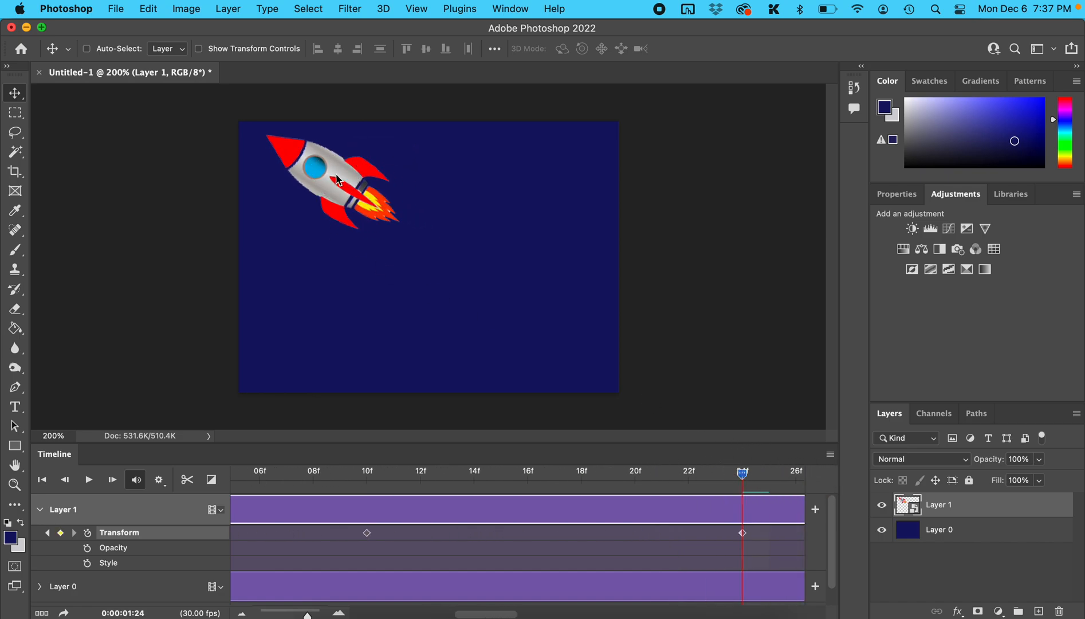
key("ctrl+t")
left_click_drag(380, 250, 349, 203)
left_click_drag(324, 162, 312, 176)
key("Return")
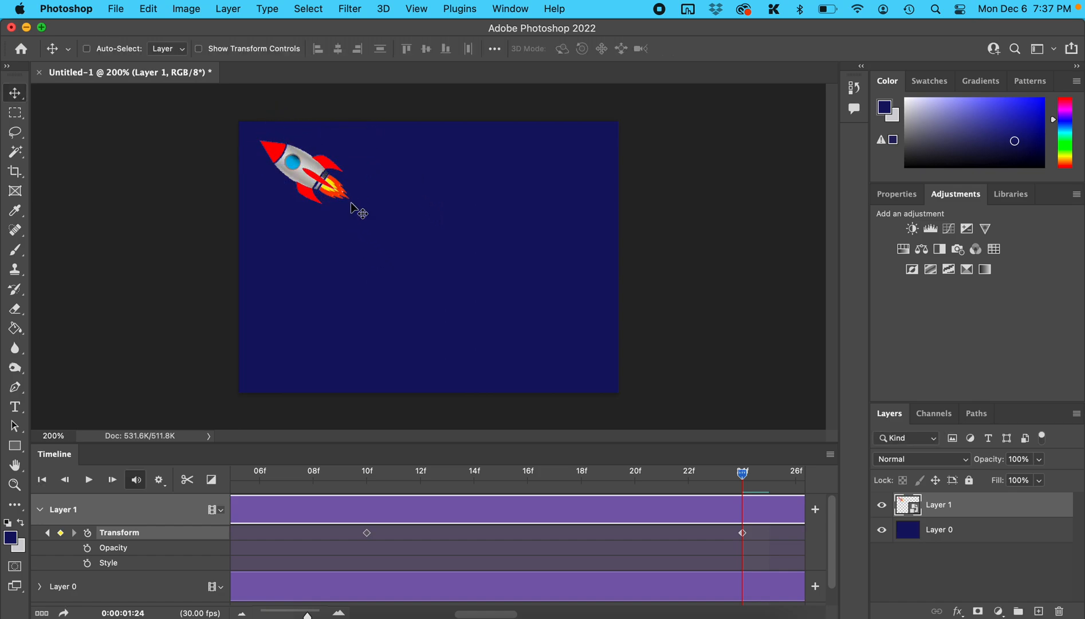
Step: At 0:00:02:04, move the rocket completely off the canvas past its upper-left corner
left_click_drag(751, 469, 689, 471)
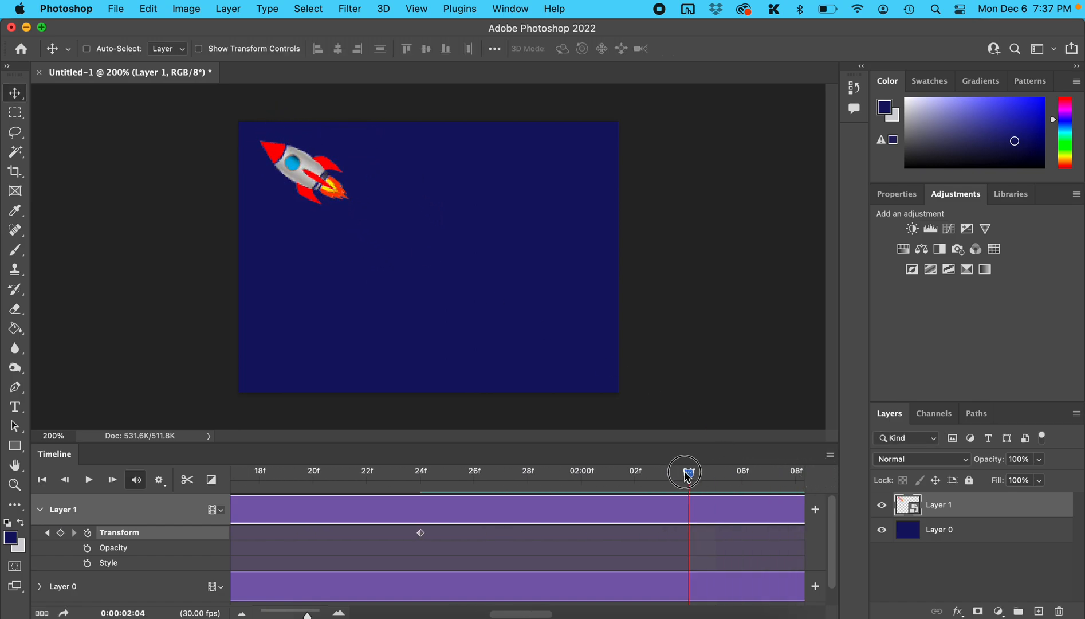
left_click_drag(334, 185, 214, 106)
key("ctrl+t")
key("Return")
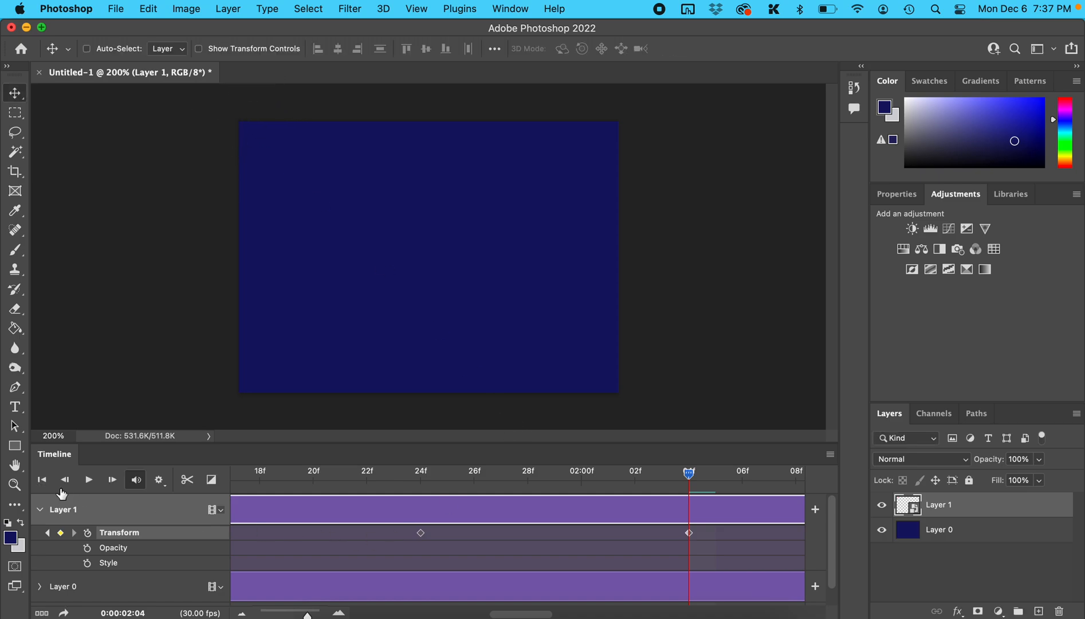
Step: Play the rocket animation from the first frame and stop playback after the rocket has left the canvas
left_click(44, 481)
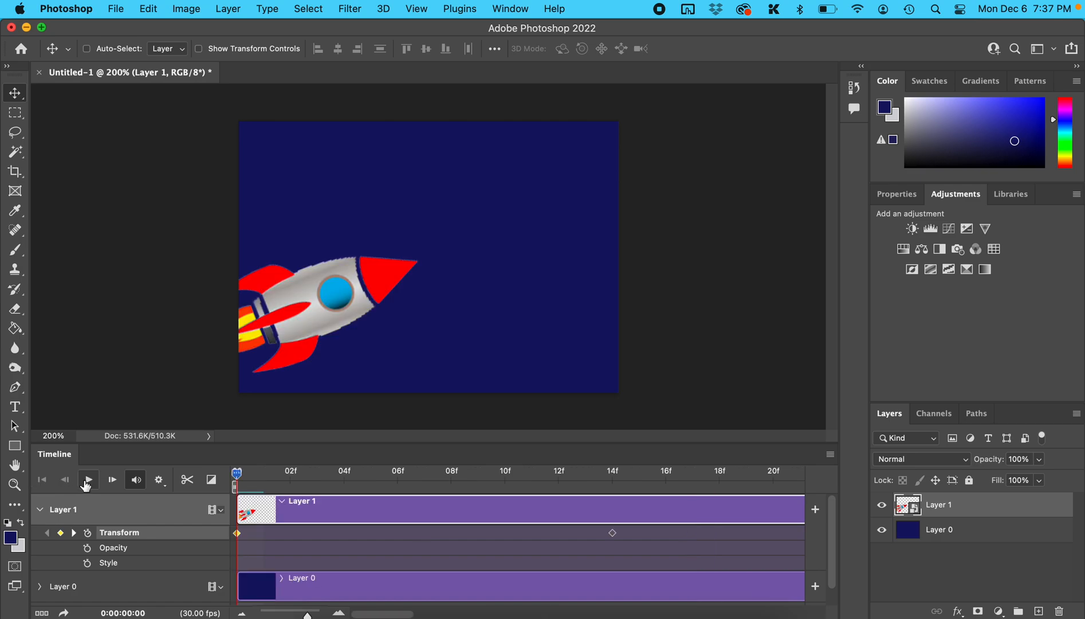
left_click(87, 482)
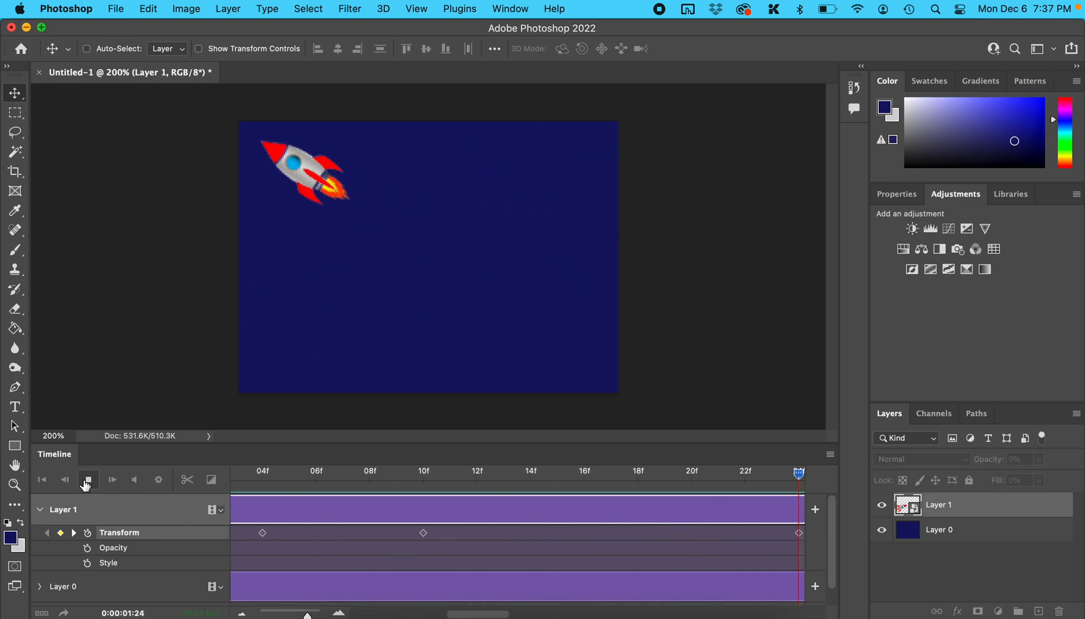
left_click(86, 481)
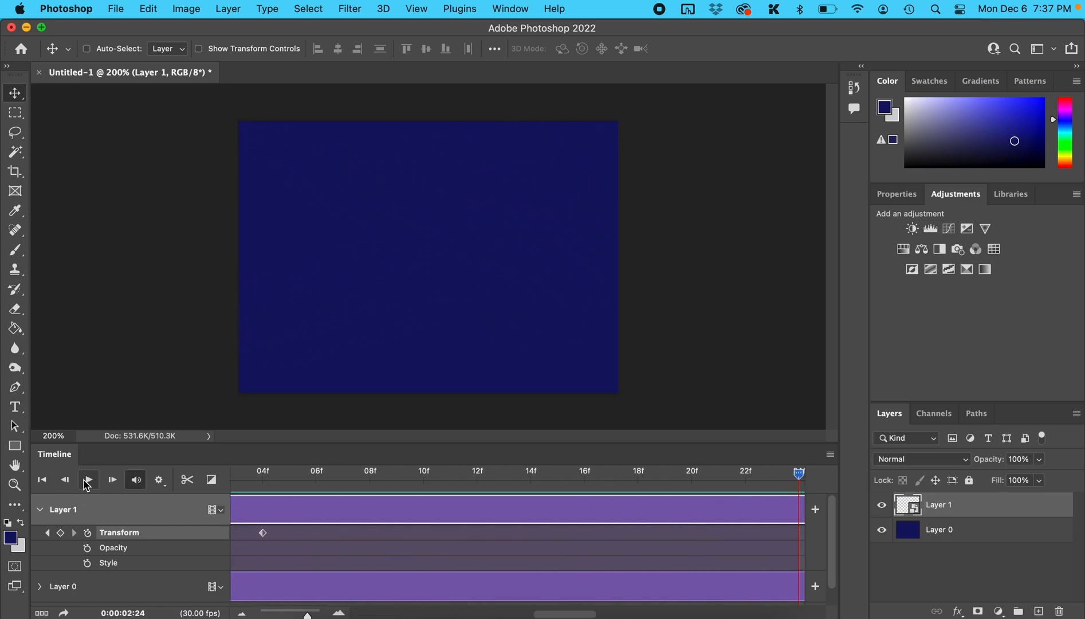
Step: Switch to the Google Slides instructions in Chrome and read slides 13 and 14 on finishing and rendering the animation
left_click(500, 612)
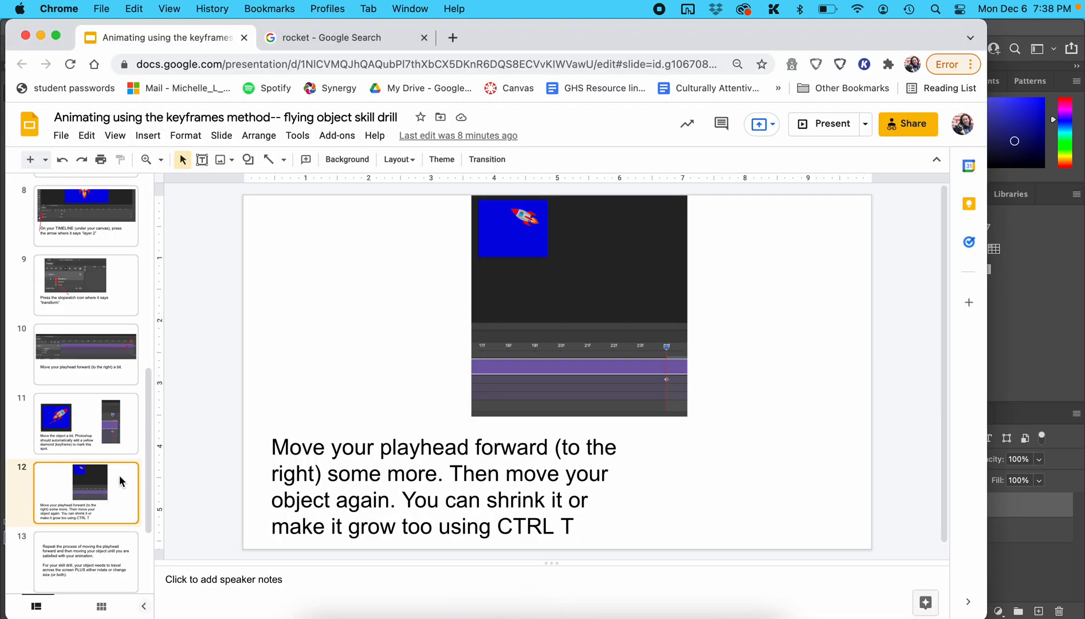
scroll(115, 480, "down", 2)
left_click(107, 502)
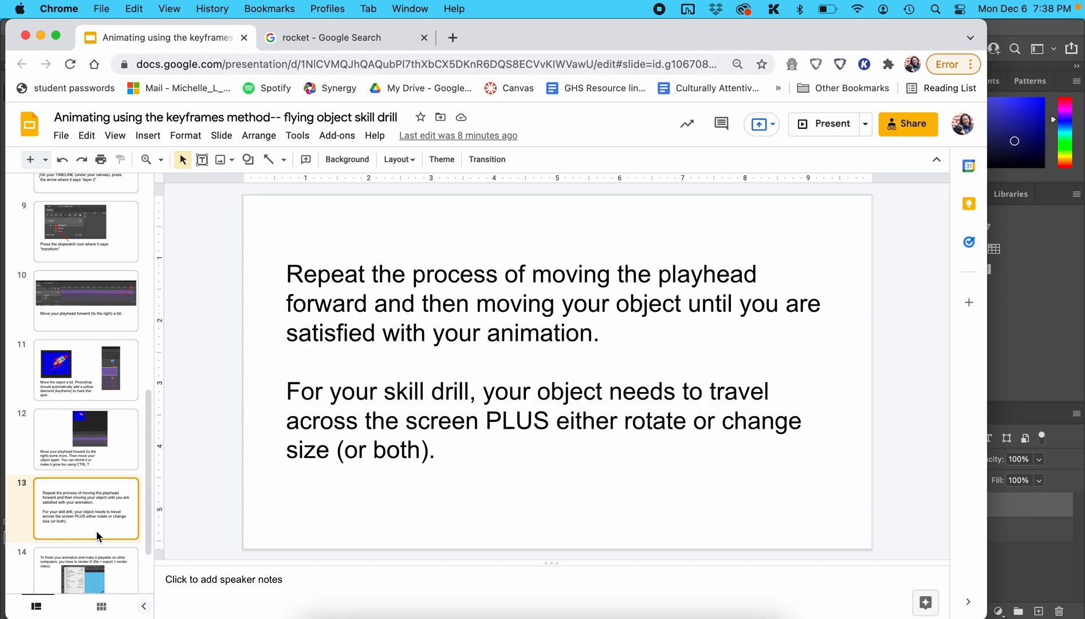
key("Down")
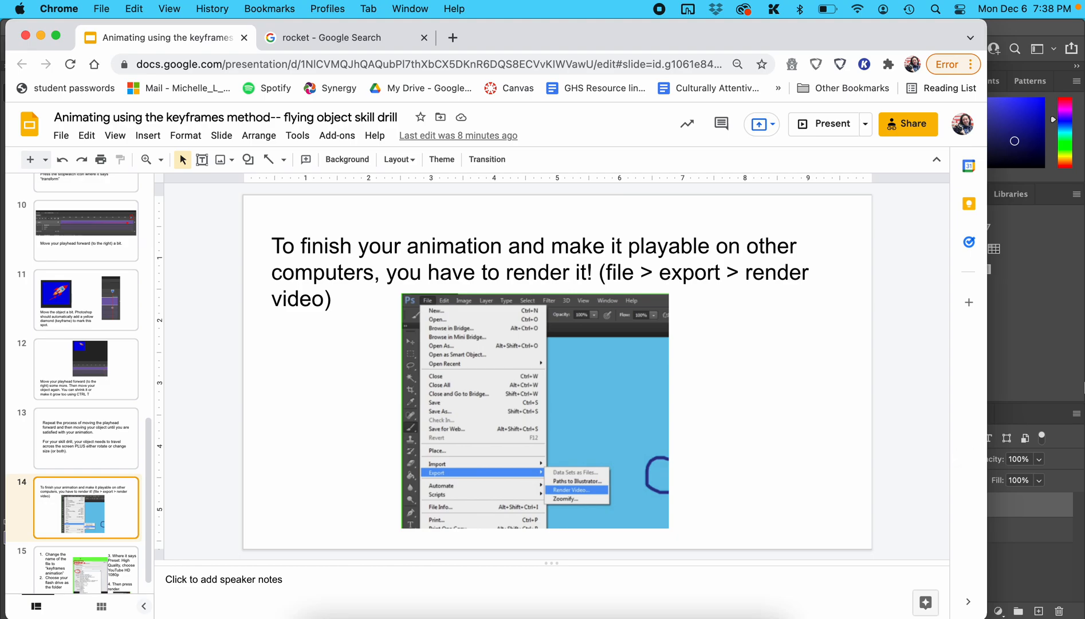
Step: Return to Photoshop and open the Render Video export settings for the animation
left_click(1059, 266)
left_click(125, 12)
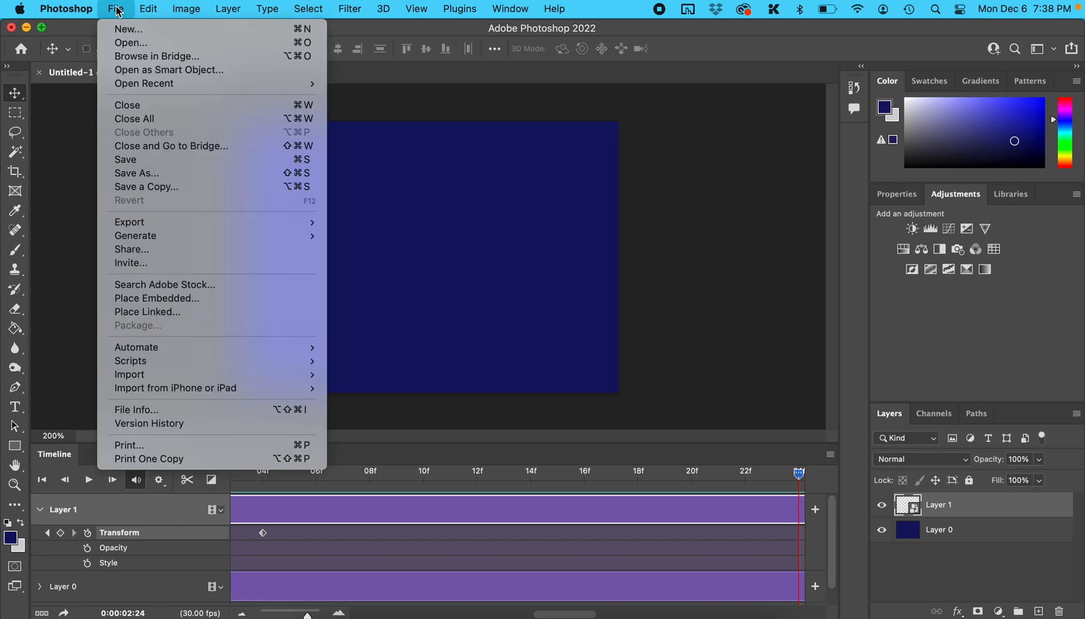
mouse_move(138, 224)
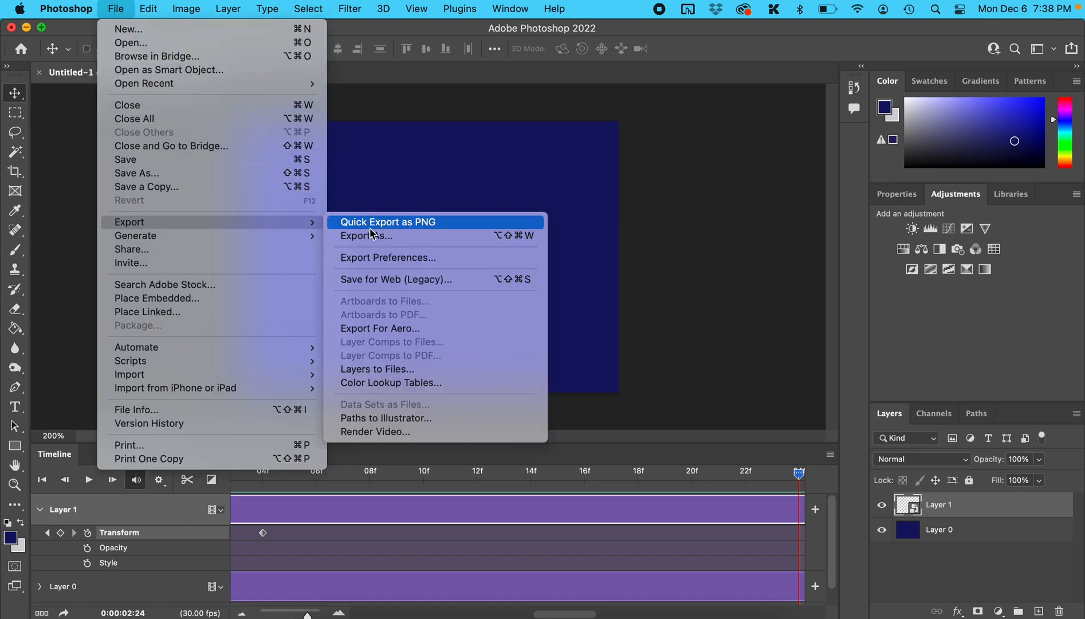
left_click(392, 433)
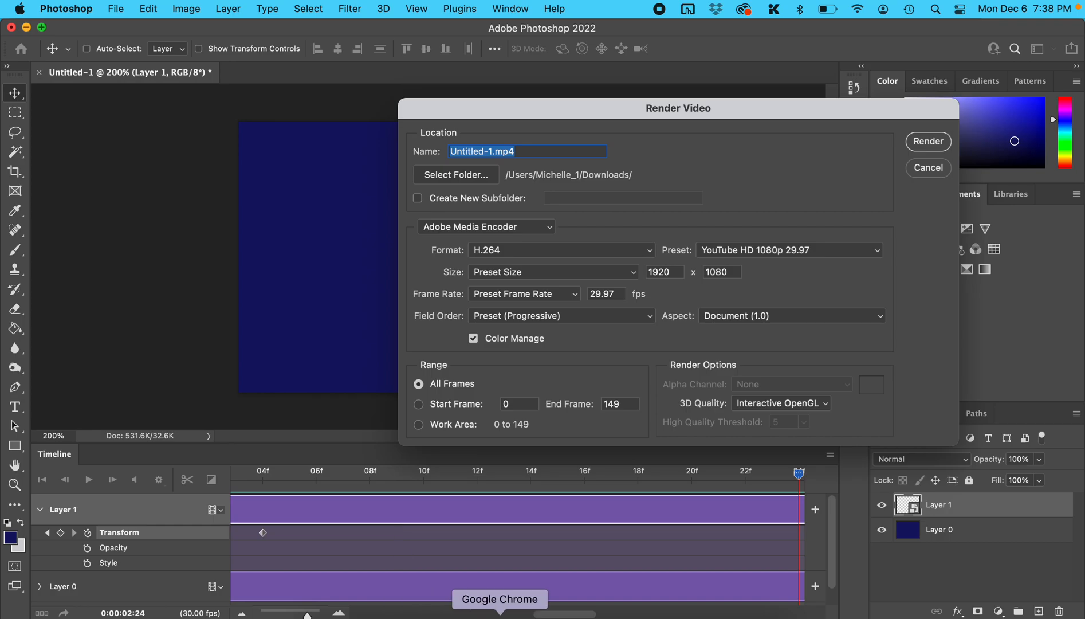
Step: Check the render settings on slide 15 in Chrome, and name the video "keyframes animation" in Photoshop
left_click(497, 609)
left_click(121, 554)
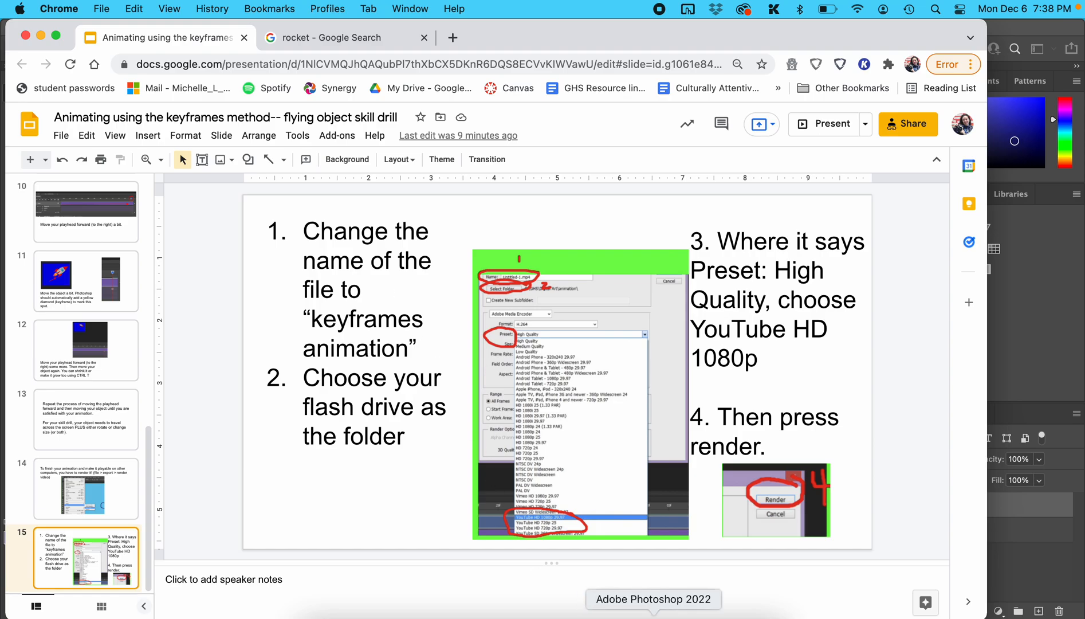
left_click(653, 612)
type("keyframes animation")
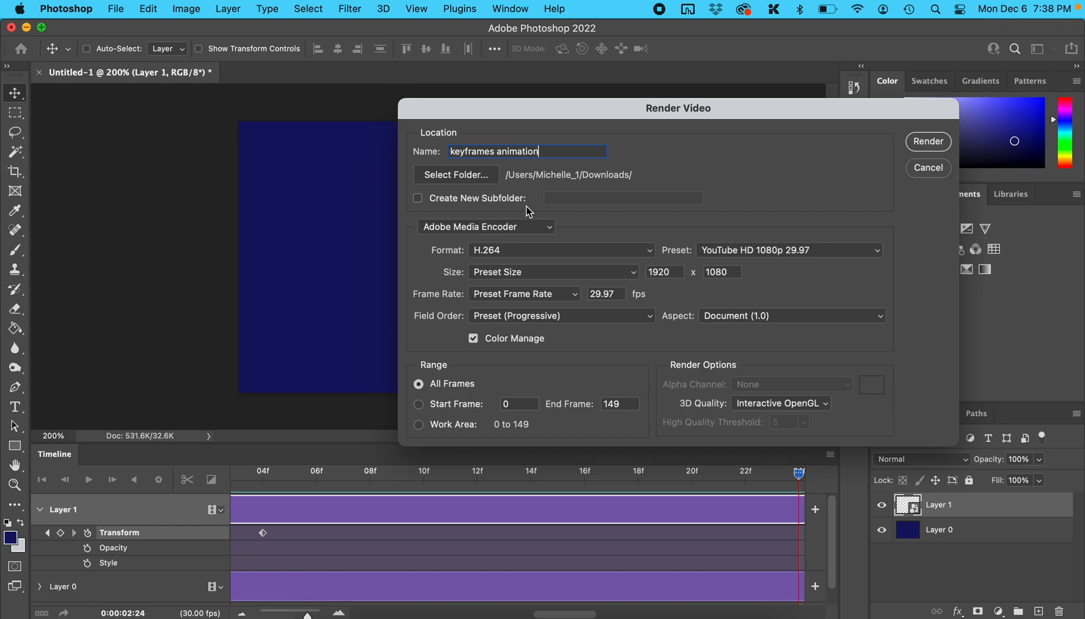
Step: Render the video to the Downloads folder with the YouTube HD 1080p 29.97 preset
left_click(475, 169)
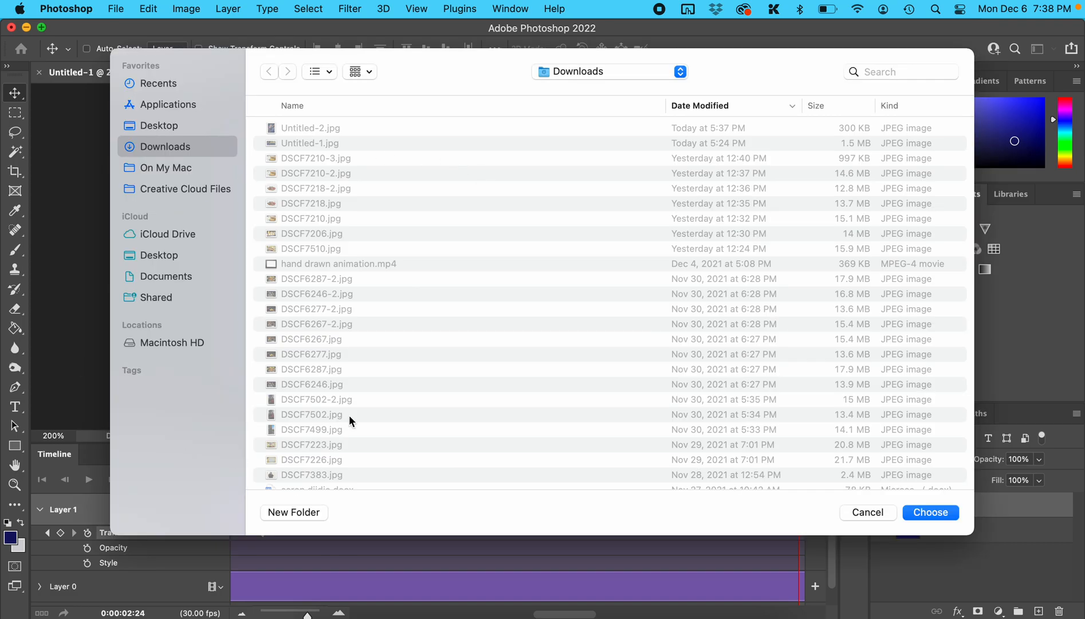
left_click(856, 510)
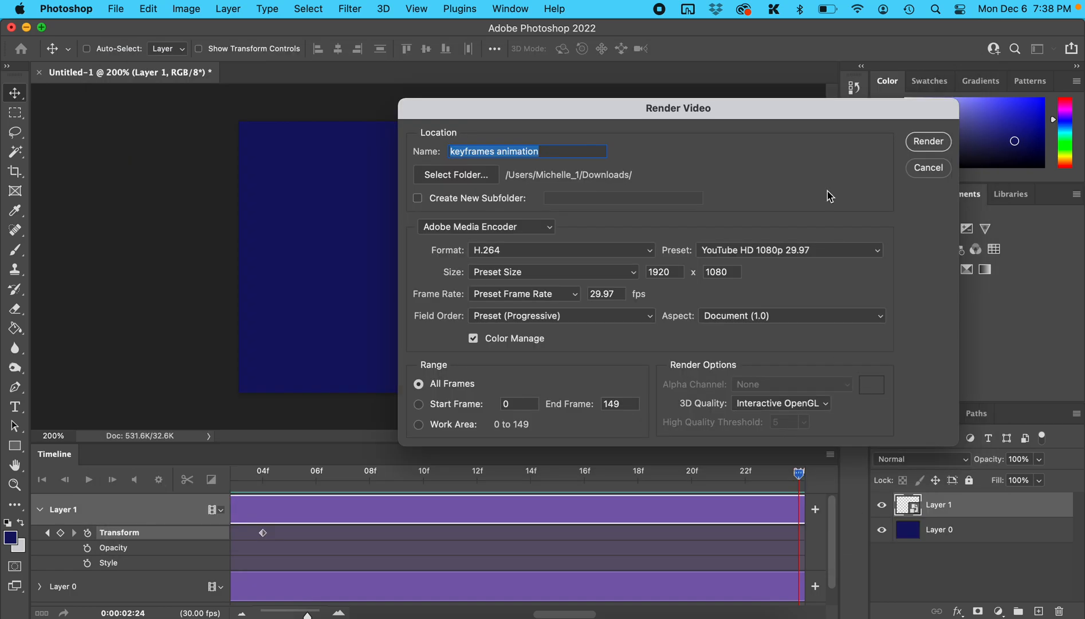
left_click(789, 253)
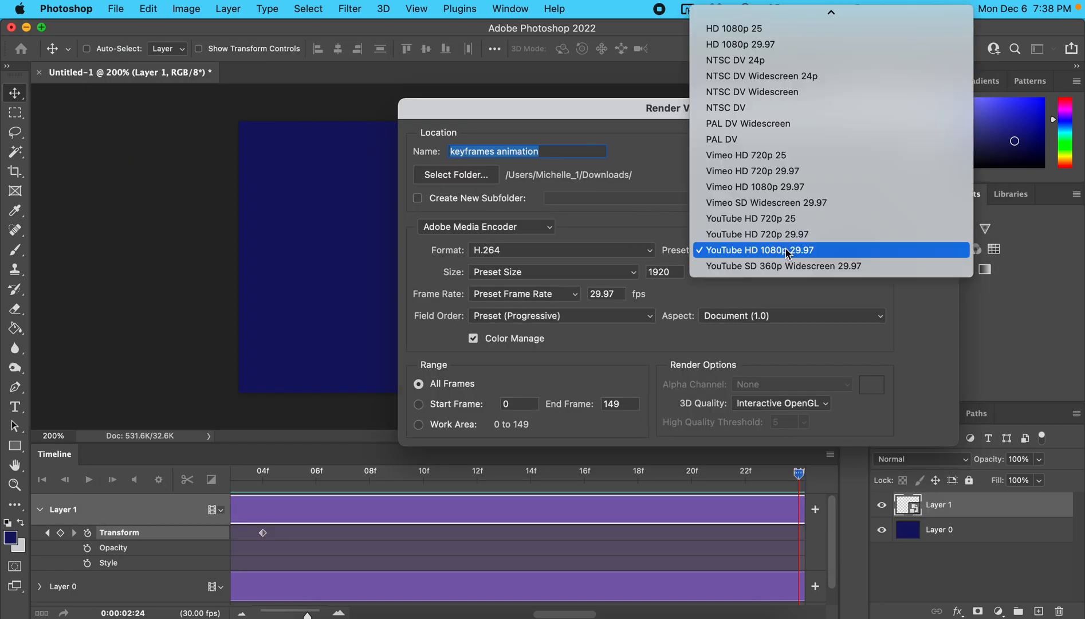
left_click(832, 251)
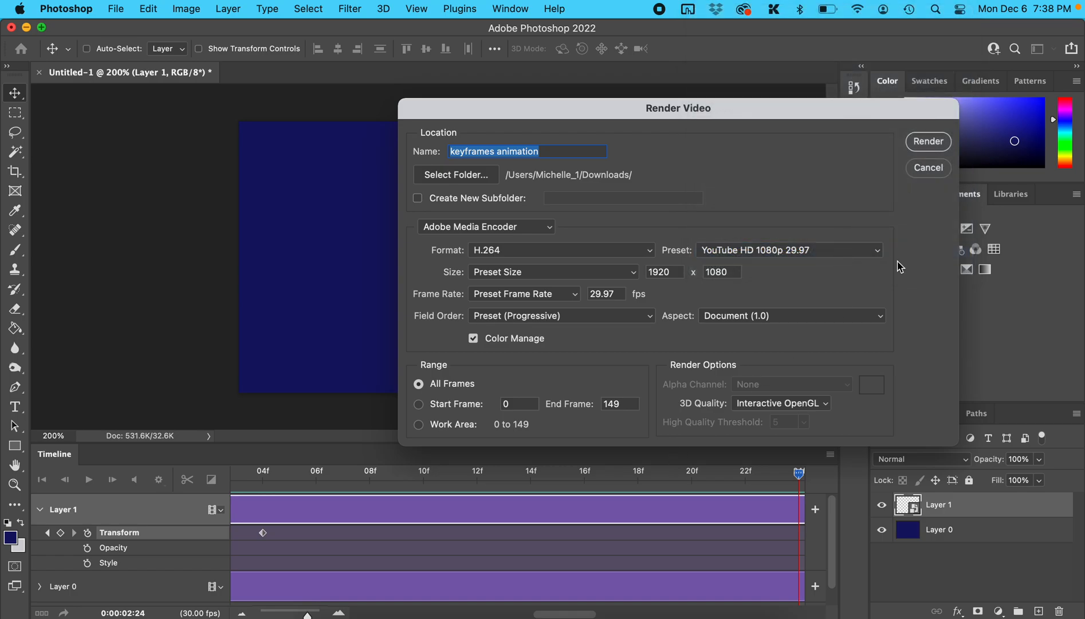
left_click(932, 148)
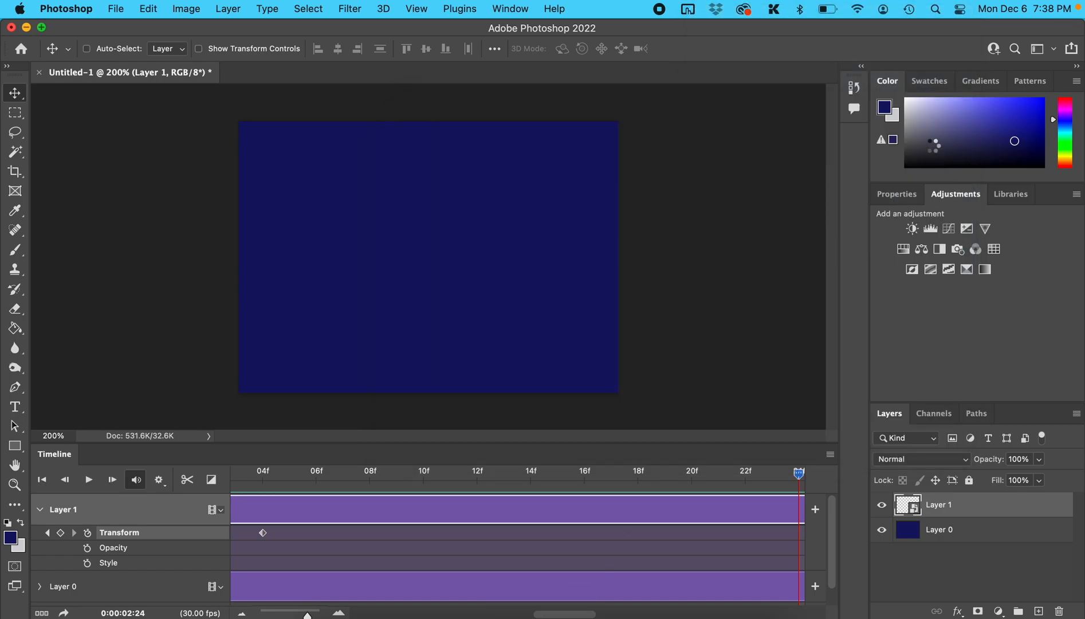